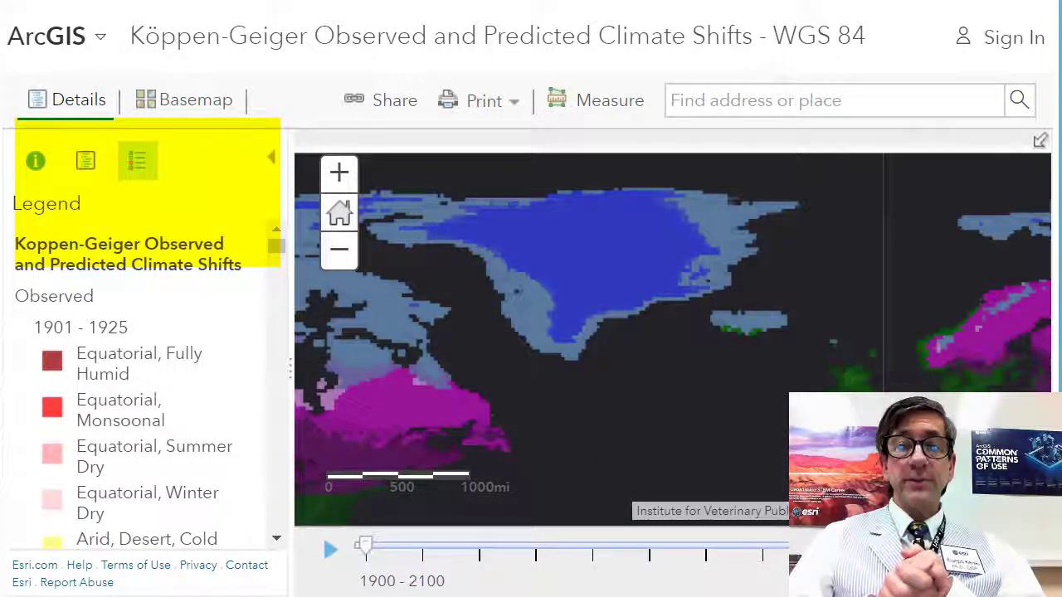
- Switch the side panel to the layer list and check the climate pop-up for Greenland
{"action": "left_click", "coordinate": [87, 170]}
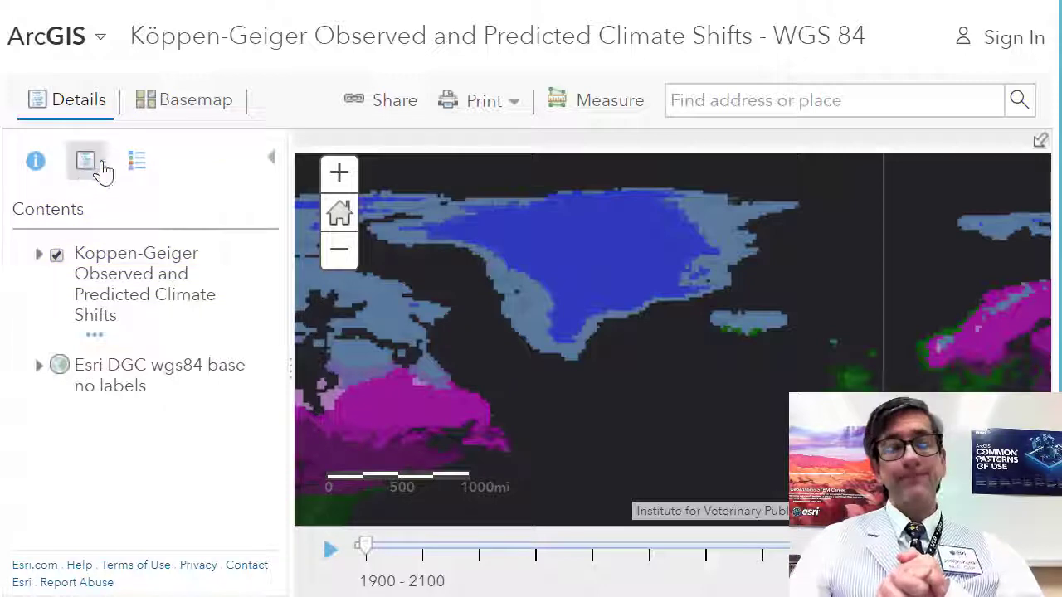
{"action": "left_click", "coordinate": [582, 262]}
{"action": "left_click_drag", "start_coordinate": [673, 394], "coordinate": [458, 241]}
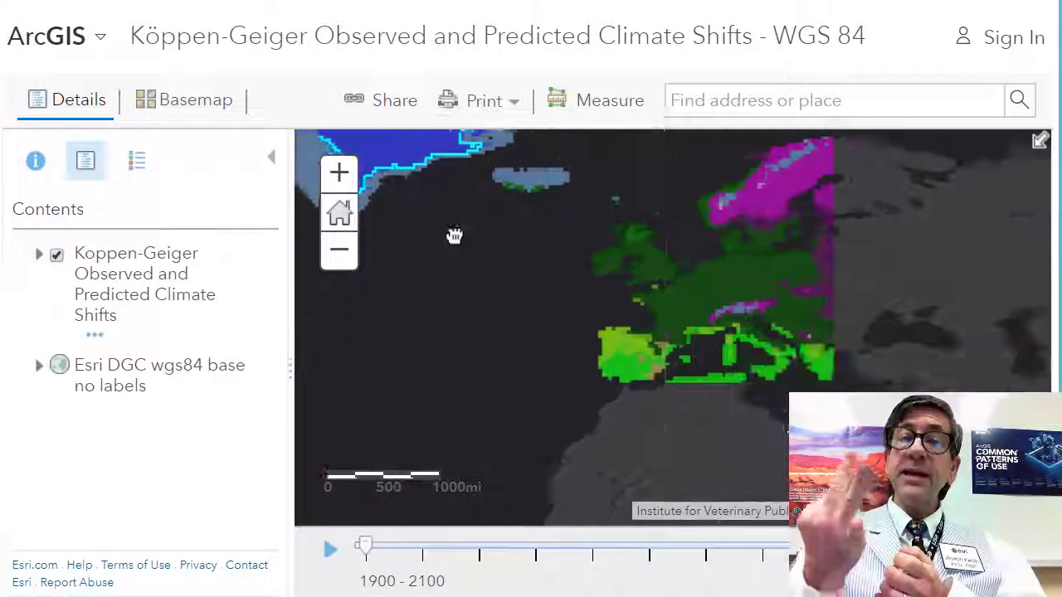
{"action": "left_click_drag", "start_coordinate": [761, 391], "coordinate": [492, 225]}
- Page through an arid area's climate records for the later periods, then close the pop-up
{"action": "left_click", "coordinate": [672, 283]}
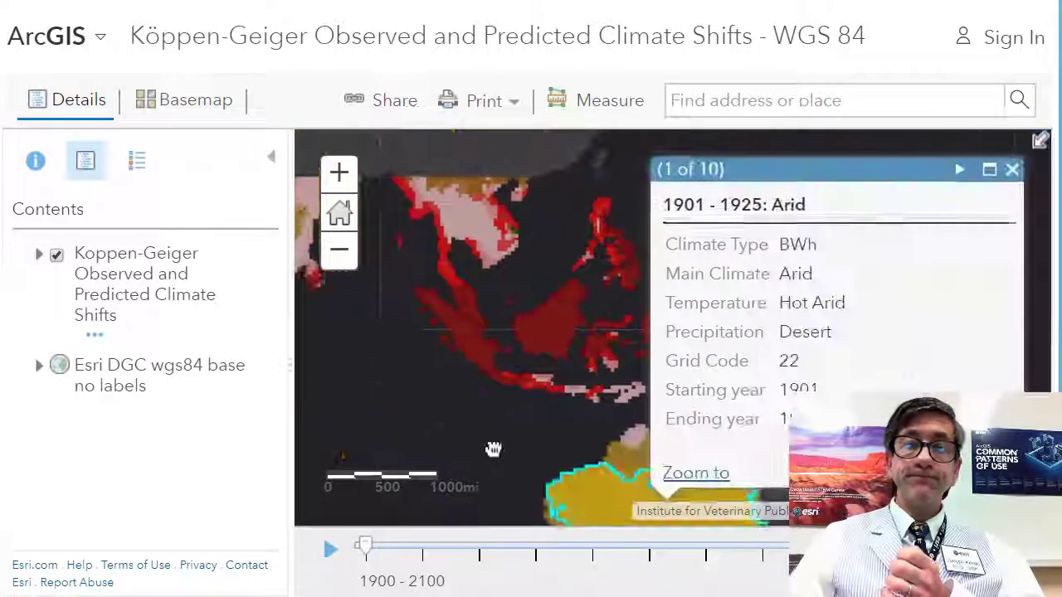
{"action": "left_click", "coordinate": [957, 173]}
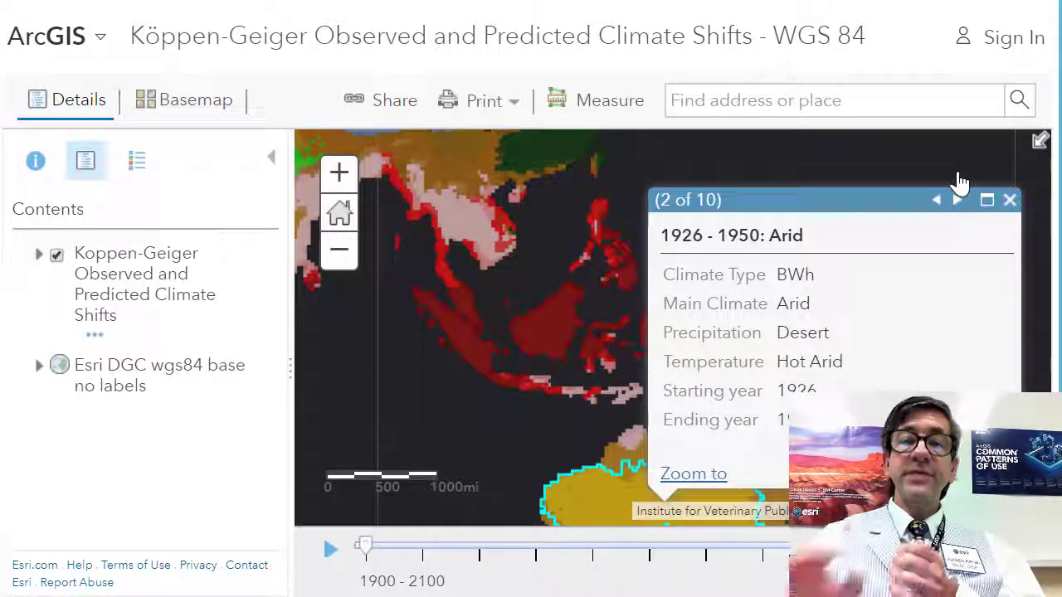
{"action": "left_click", "coordinate": [957, 202]}
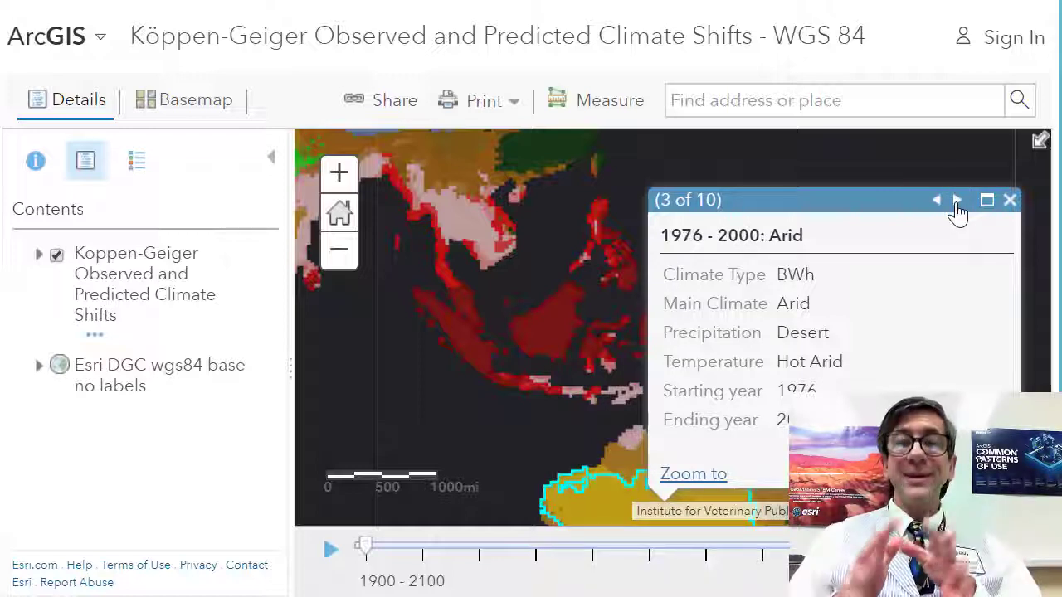
{"action": "left_click", "coordinate": [957, 202]}
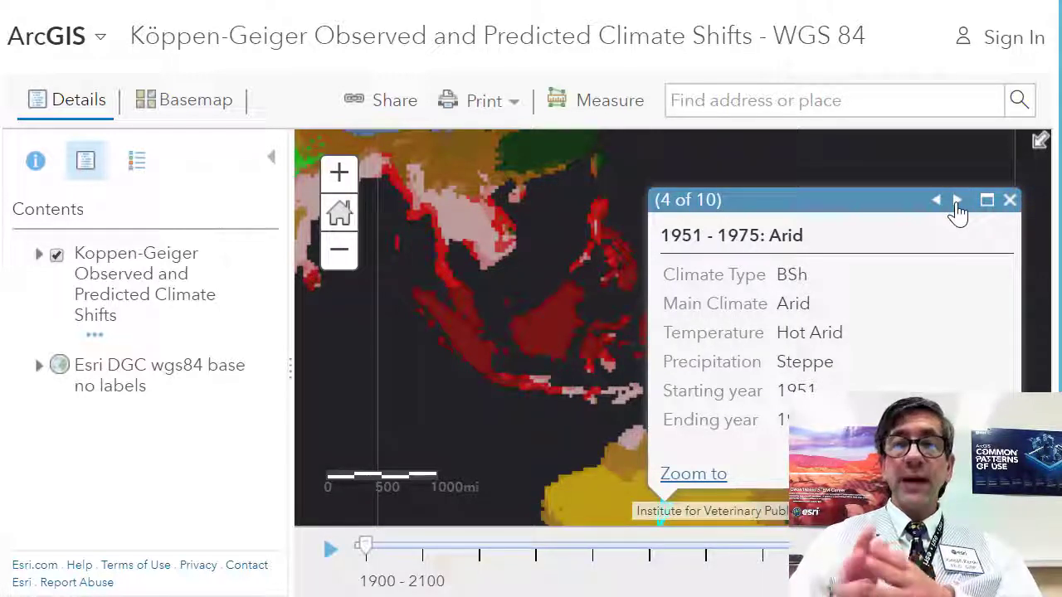
{"action": "left_click", "coordinate": [957, 201]}
{"action": "left_click", "coordinate": [1010, 202]}
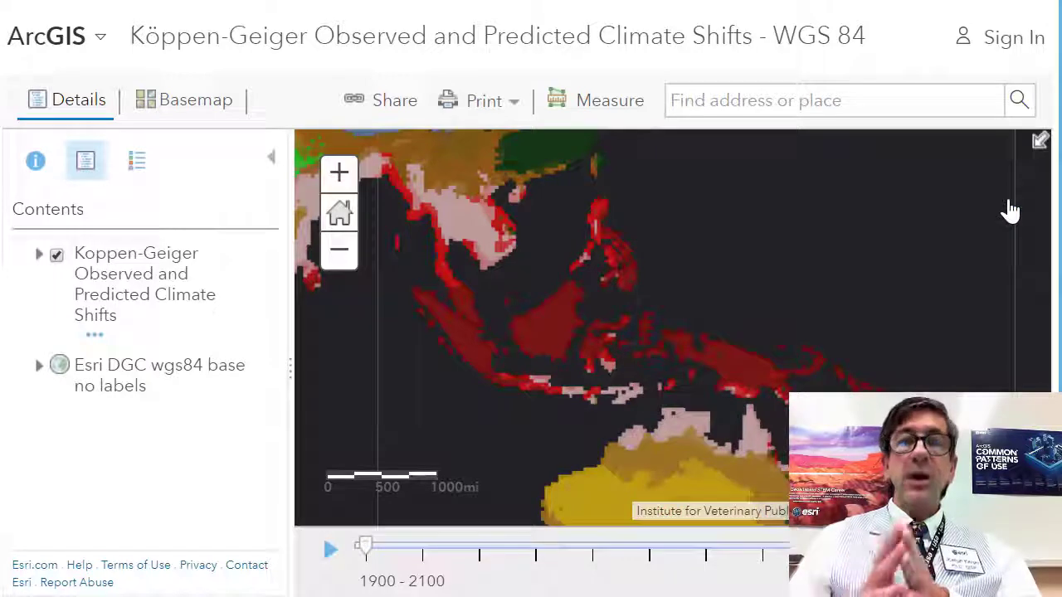
- Pan the map back to Greenland and northeastern Canada
{"action": "left_click_drag", "start_coordinate": [813, 263], "coordinate": [855, 157]}
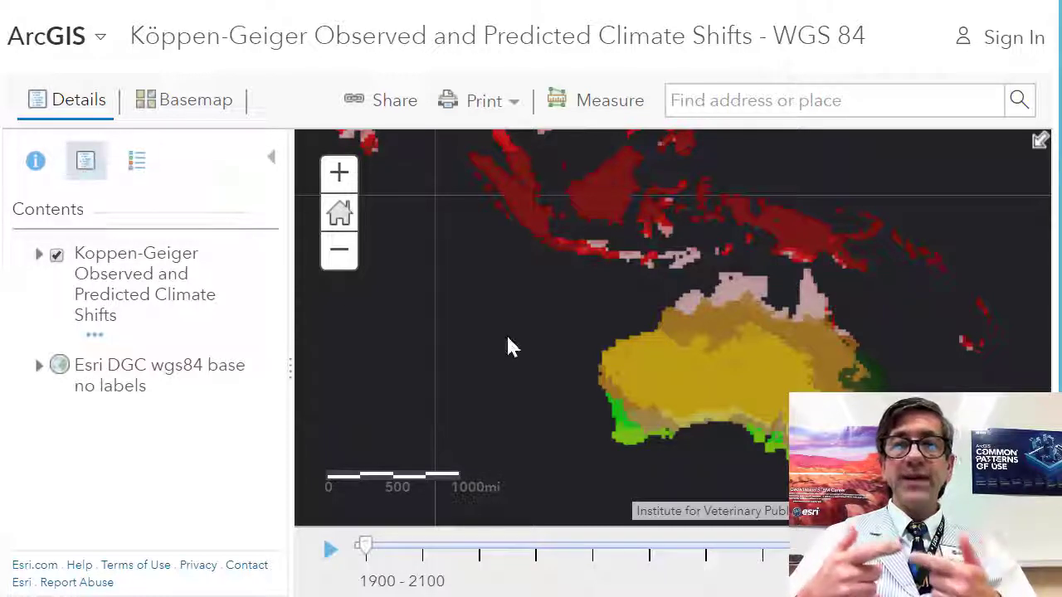
{"action": "left_click_drag", "start_coordinate": [686, 415], "coordinate": [736, 459]}
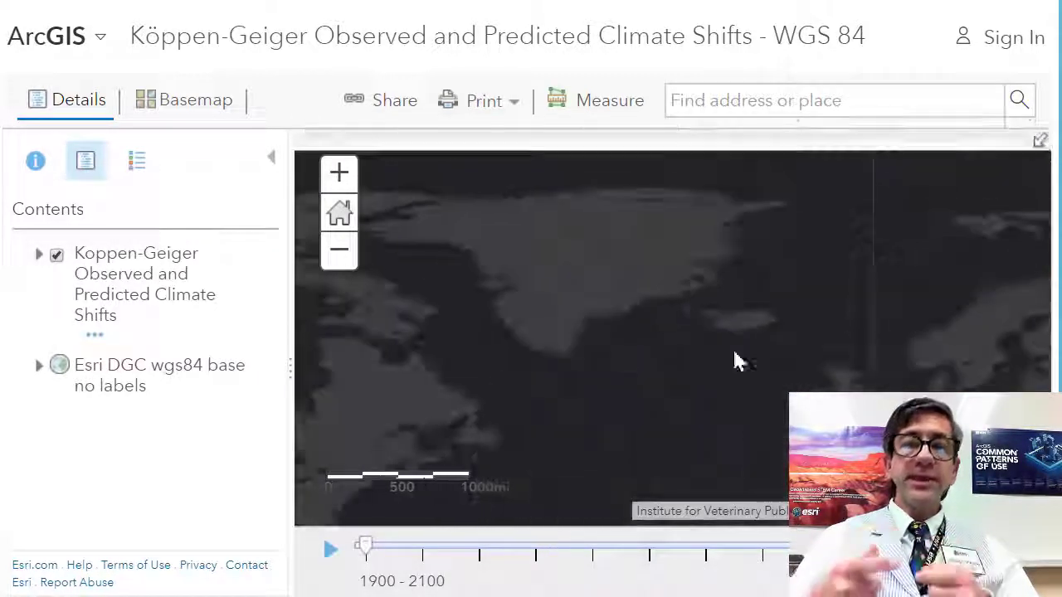
{"action": "left_click_drag", "start_coordinate": [624, 303], "coordinate": [771, 254]}
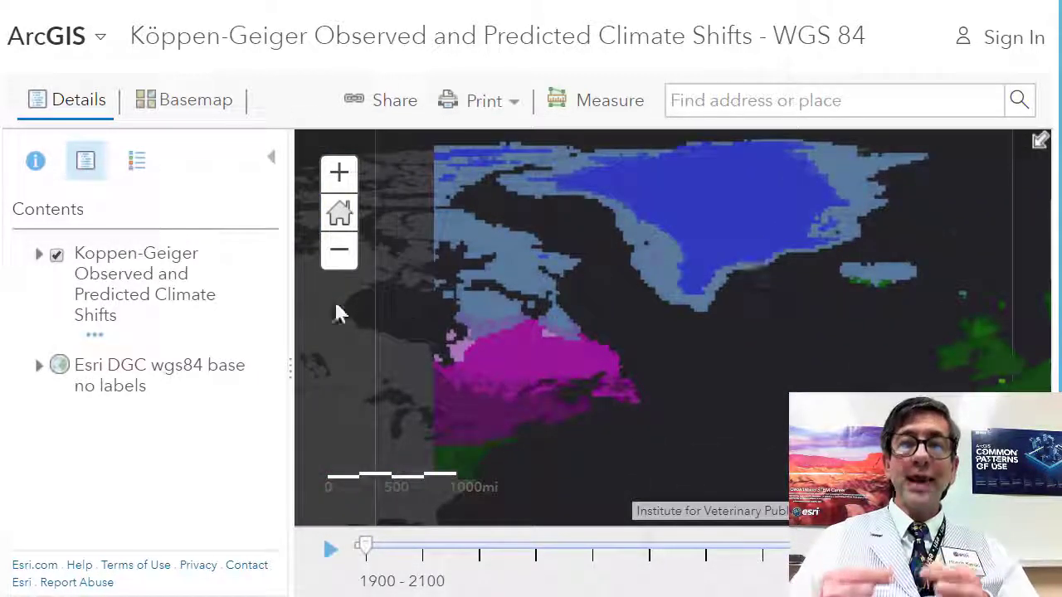
- Expand the Koppen-Geiger layer and turn off the 1926-1950, 1951-1975 and 1976-2000 observed layers
{"action": "left_click", "coordinate": [108, 295]}
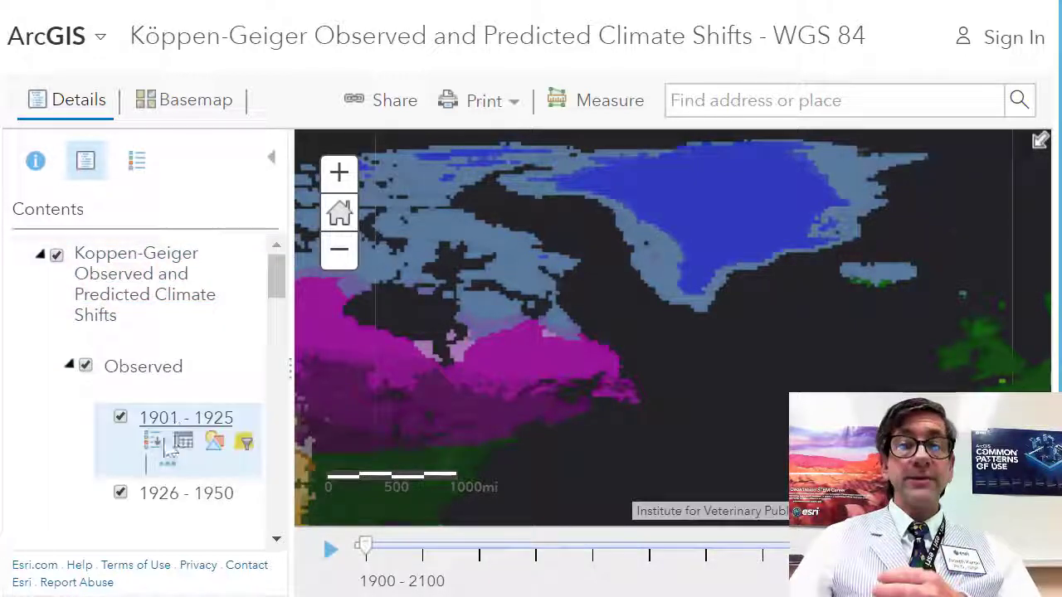
{"action": "left_click", "coordinate": [121, 492]}
{"action": "scroll", "coordinate": [119, 415], "scroll_direction": "down", "scroll_amount": 3}
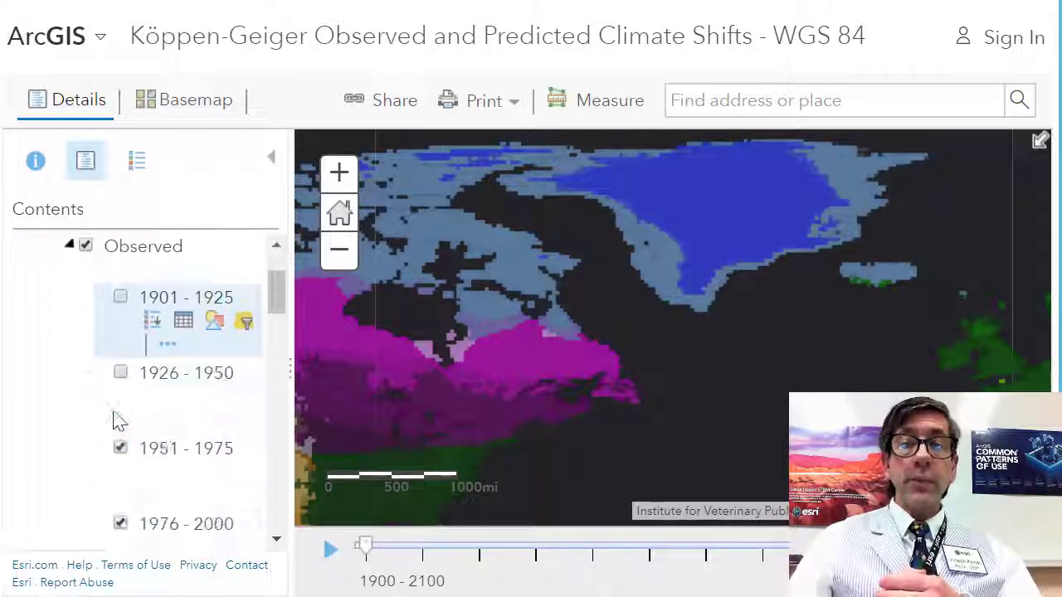
{"action": "left_click", "coordinate": [121, 321]}
{"action": "left_click", "coordinate": [120, 395]}
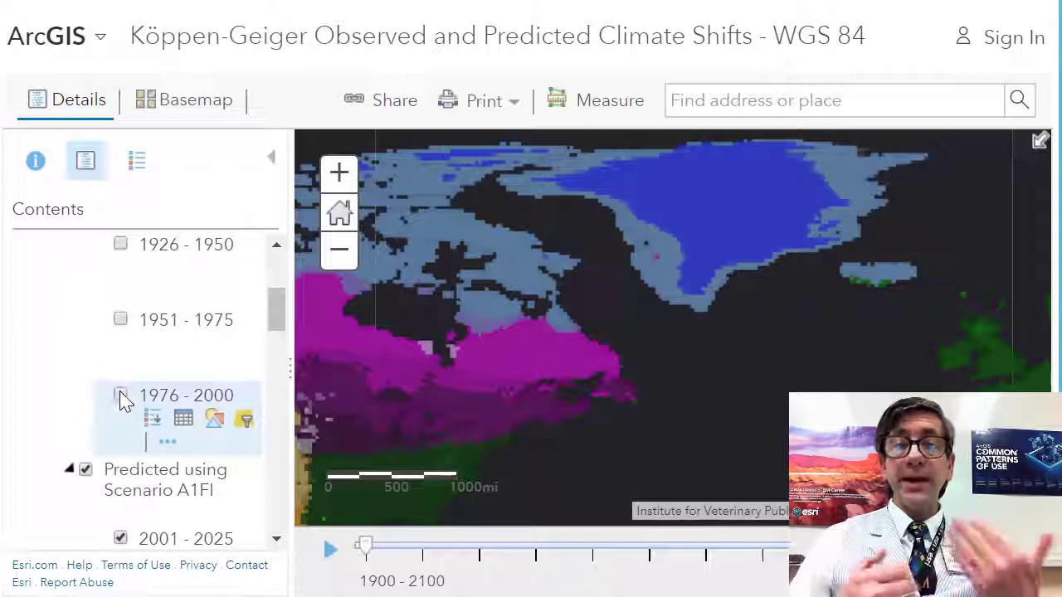
- Toggle the 2026-2050 predicted layer, review the scenario groups, and identify Greenland as Polar EF
{"action": "scroll", "coordinate": [119, 403], "scroll_direction": "down", "scroll_amount": 7}
{"action": "left_click", "coordinate": [121, 396]}
{"action": "scroll", "coordinate": [120, 398], "scroll_direction": "down", "scroll_amount": 8}
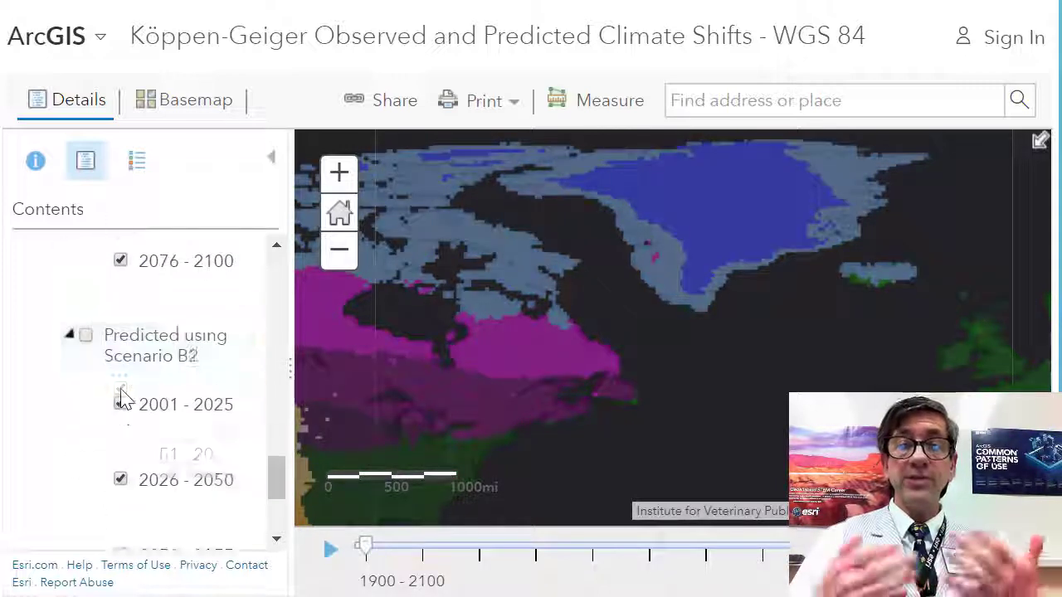
{"action": "scroll", "coordinate": [121, 398], "scroll_direction": "down", "scroll_amount": 3}
{"action": "scroll", "coordinate": [121, 397], "scroll_direction": "up", "scroll_amount": 18}
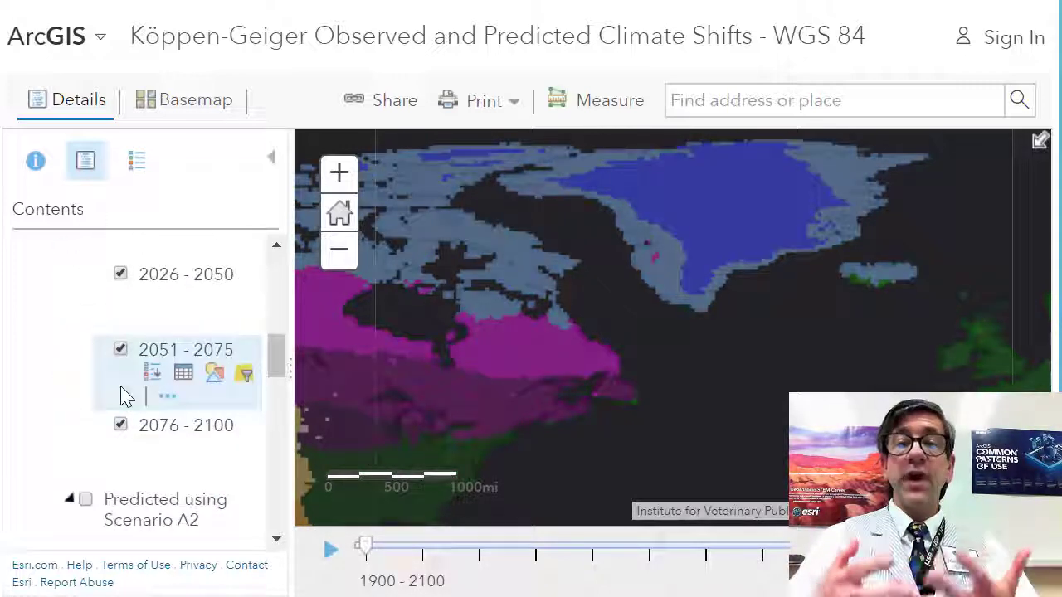
{"action": "scroll", "coordinate": [124, 397], "scroll_direction": "up", "scroll_amount": 5}
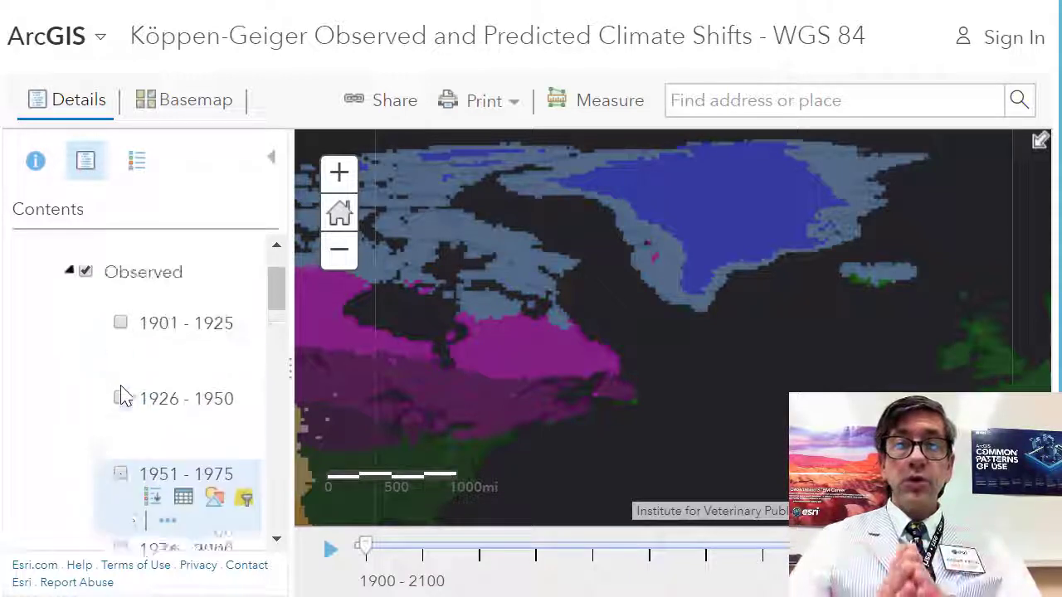
{"action": "left_click", "coordinate": [753, 233]}
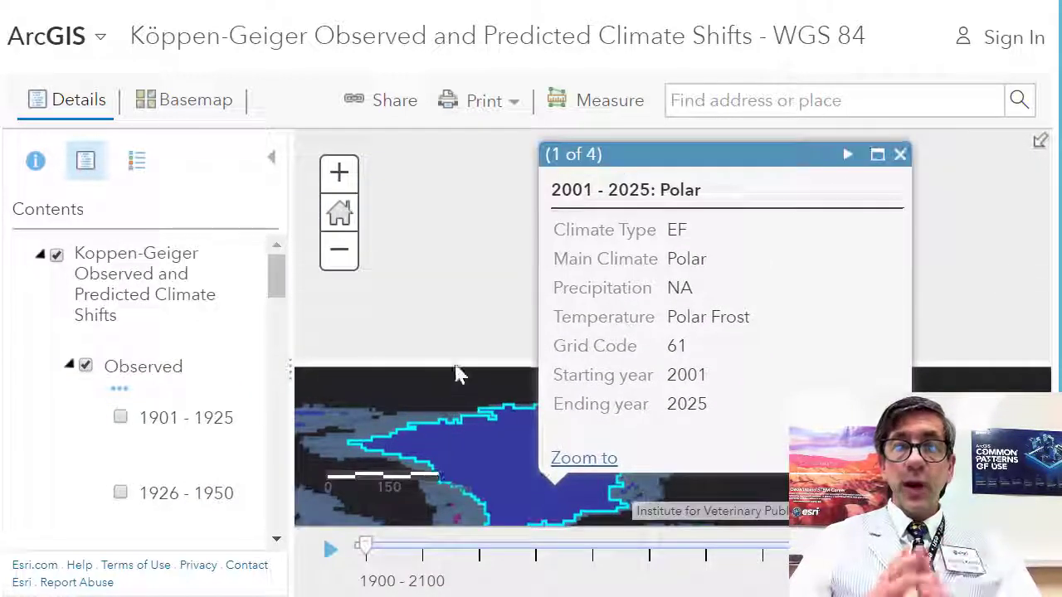
{"action": "left_click", "coordinate": [847, 156]}
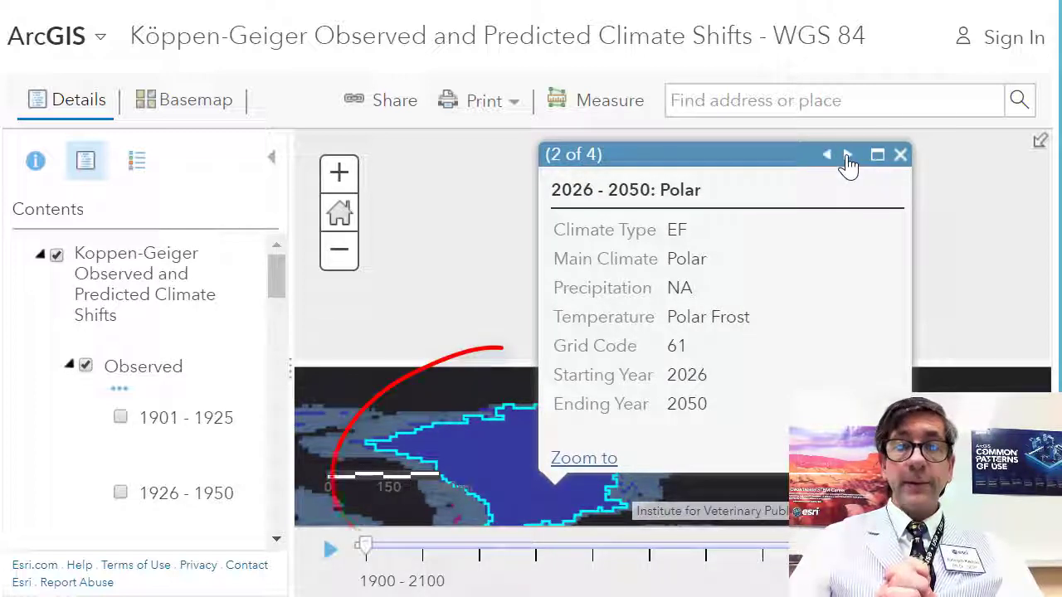
{"action": "left_click", "coordinate": [847, 156]}
{"action": "left_click", "coordinate": [847, 156]}
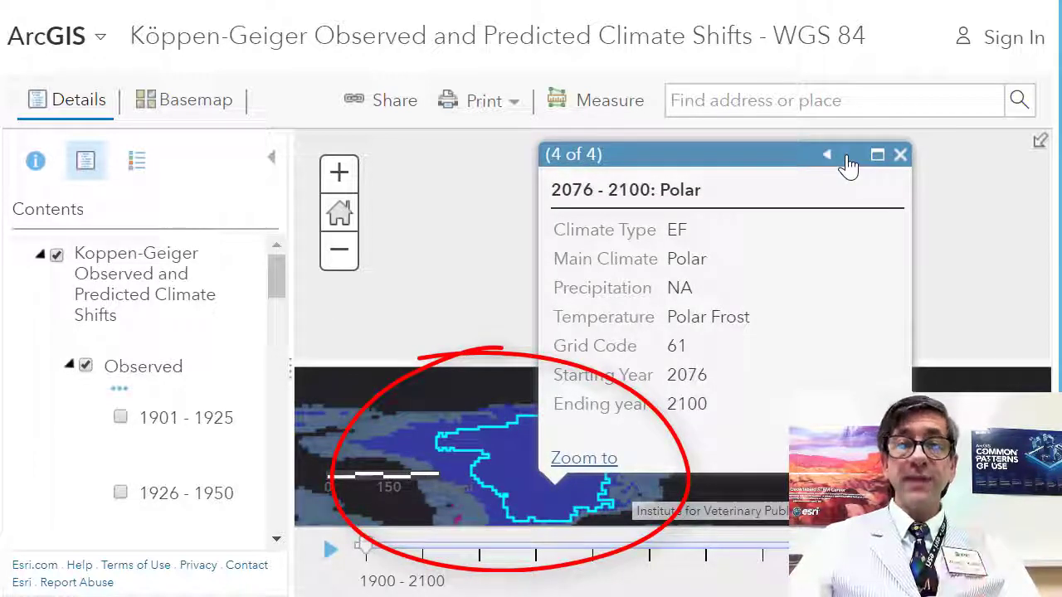
{"action": "left_click", "coordinate": [828, 156]}
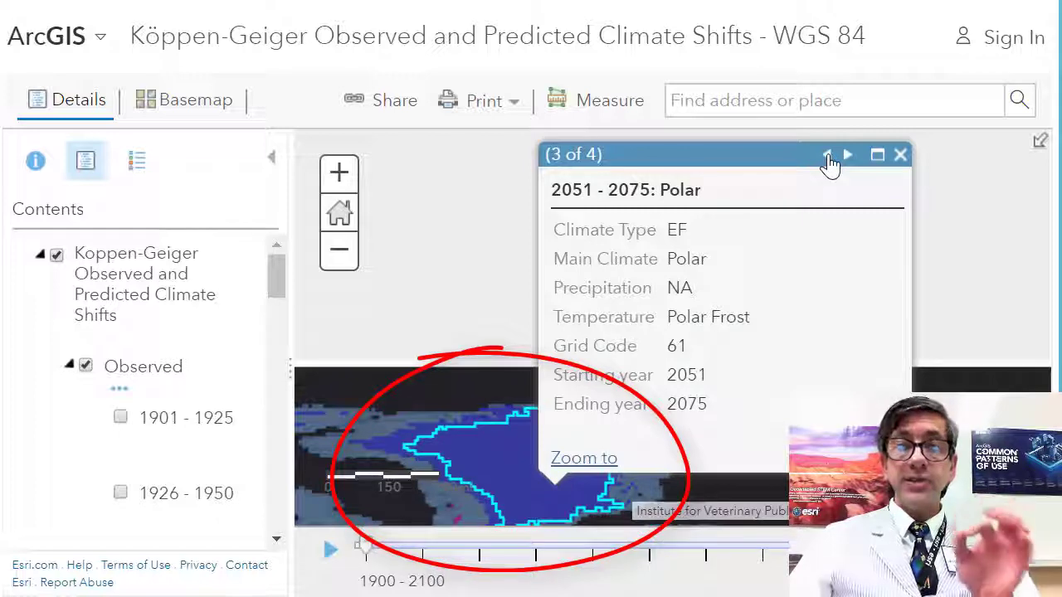
{"action": "left_click", "coordinate": [828, 156]}
{"action": "left_click", "coordinate": [828, 156]}
{"action": "scroll", "coordinate": [498, 288], "scroll_direction": "up", "scroll_amount": 2}
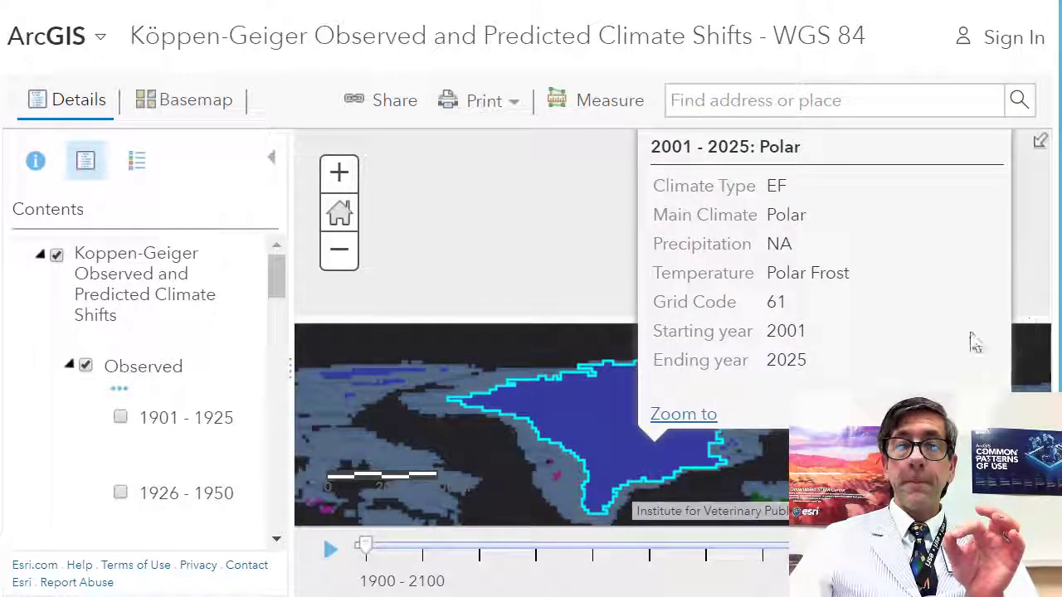
{"action": "left_click", "coordinate": [912, 176]}
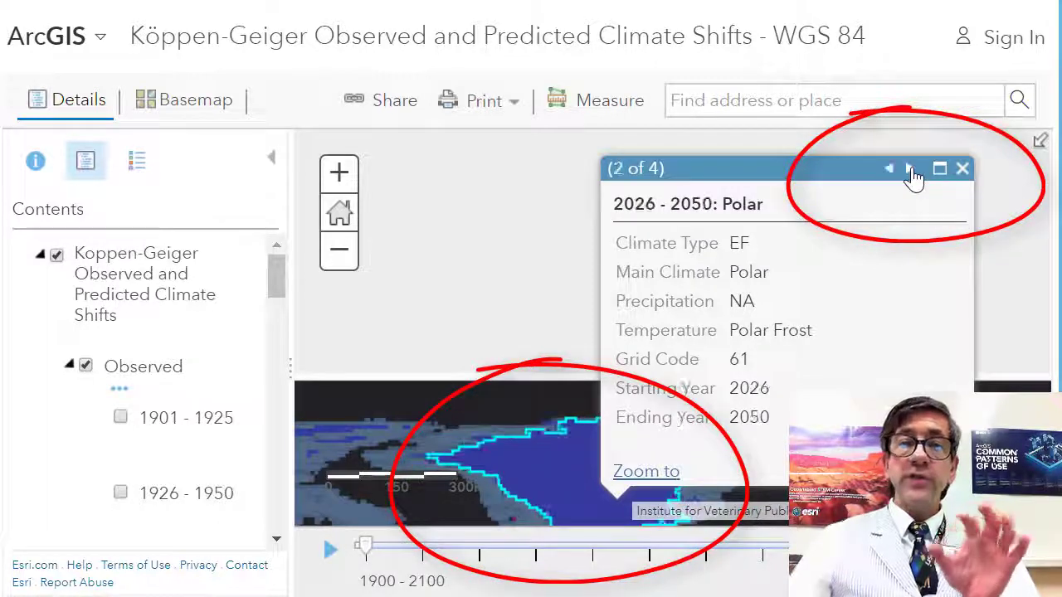
{"action": "left_click", "coordinate": [912, 176]}
{"action": "left_click", "coordinate": [912, 176]}
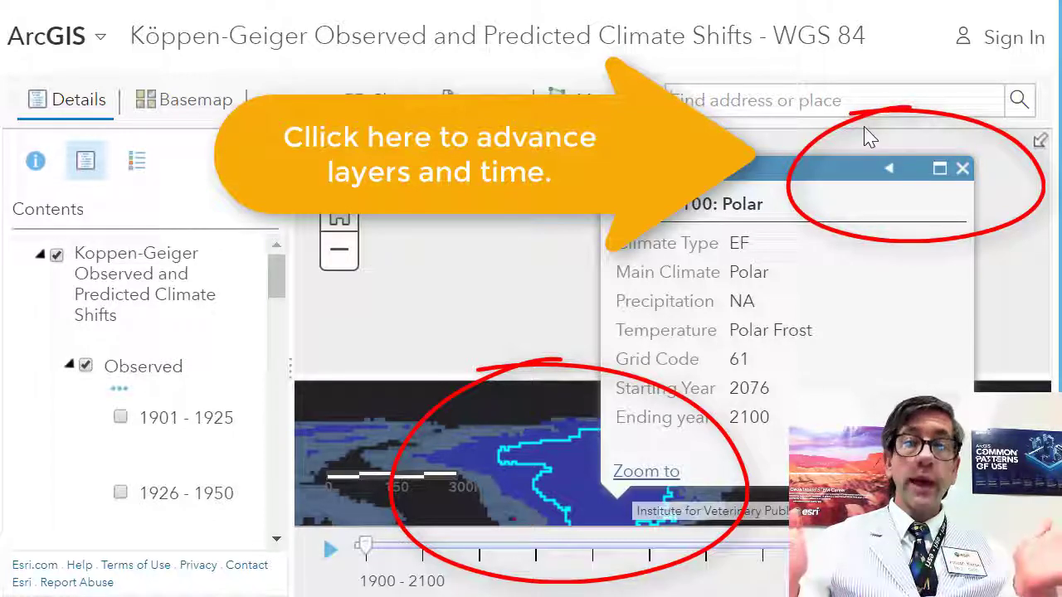
{"action": "left_click", "coordinate": [890, 171]}
{"action": "left_click", "coordinate": [890, 171]}
{"action": "left_click", "coordinate": [891, 171]}
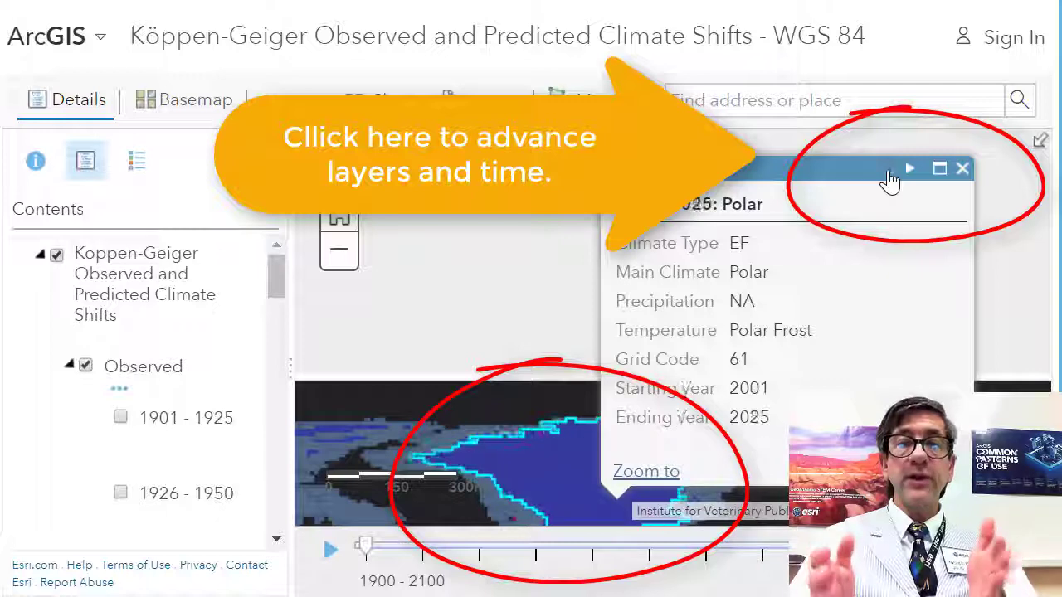
{"action": "left_click", "coordinate": [911, 171]}
{"action": "left_click", "coordinate": [910, 171]}
{"action": "left_click", "coordinate": [910, 171]}
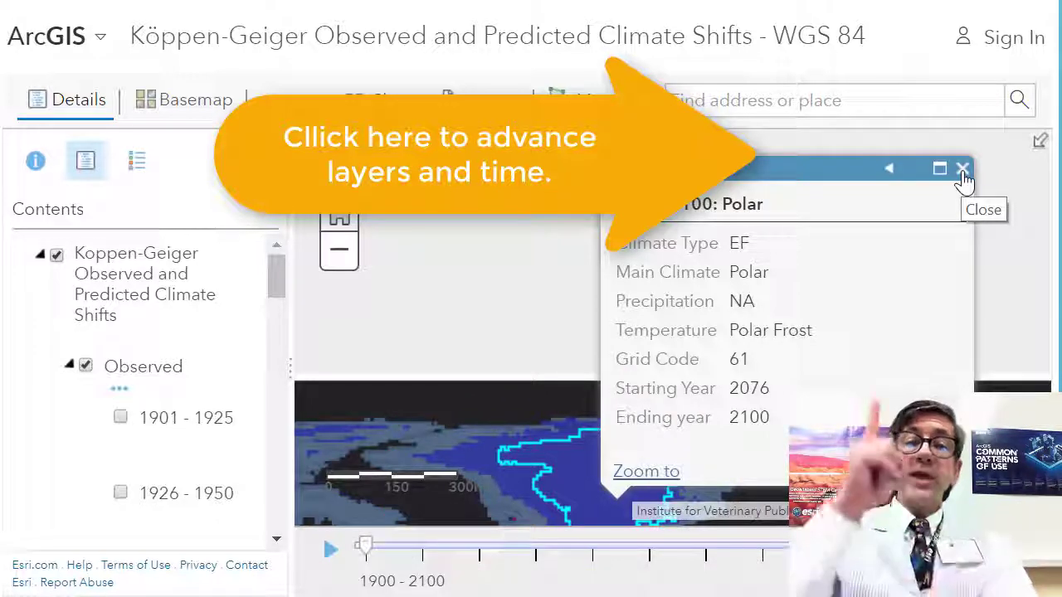
{"action": "left_click", "coordinate": [890, 176]}
{"action": "left_click", "coordinate": [890, 176]}
{"action": "left_click", "coordinate": [889, 176]}
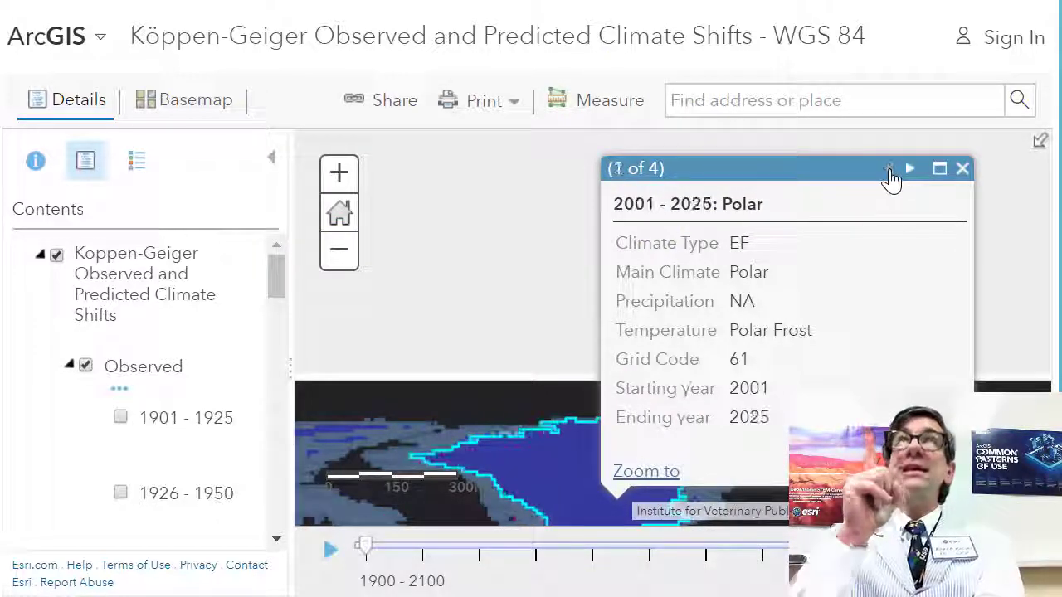
{"action": "left_click", "coordinate": [962, 168]}
{"action": "scroll", "coordinate": [699, 315], "scroll_direction": "down", "scroll_amount": 2}
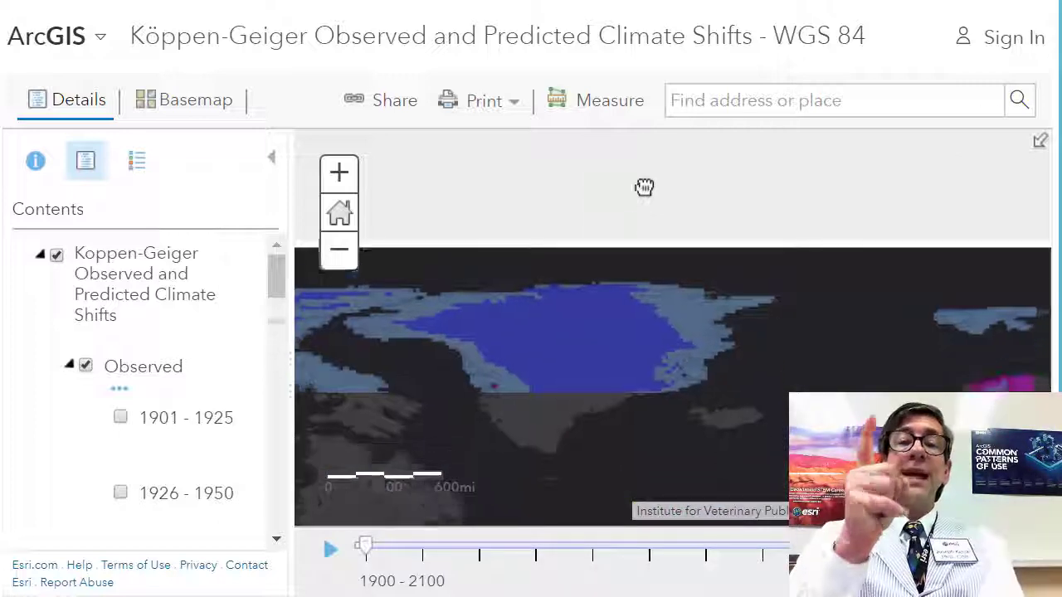
- Pan to Russia and read a magenta zone's climate records through 2076-2100, then close them
{"action": "left_click_drag", "start_coordinate": [804, 339], "coordinate": [527, 332]}
{"action": "left_click_drag", "start_coordinate": [813, 399], "coordinate": [588, 363]}
{"action": "left_click_drag", "start_coordinate": [830, 382], "coordinate": [597, 370]}
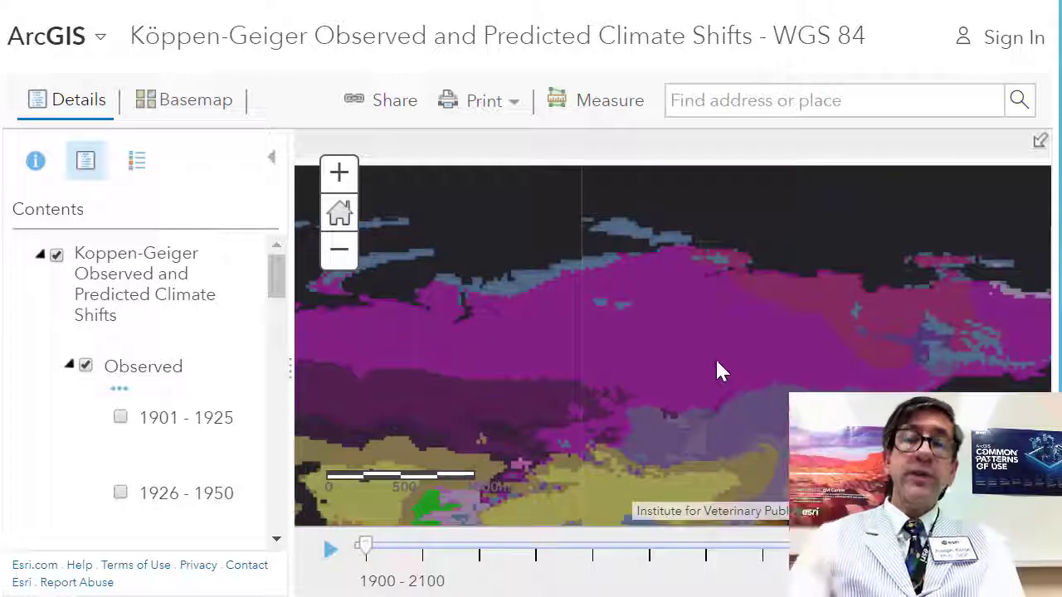
{"action": "left_click_drag", "start_coordinate": [721, 370], "coordinate": [564, 374]}
{"action": "left_click", "coordinate": [562, 365]}
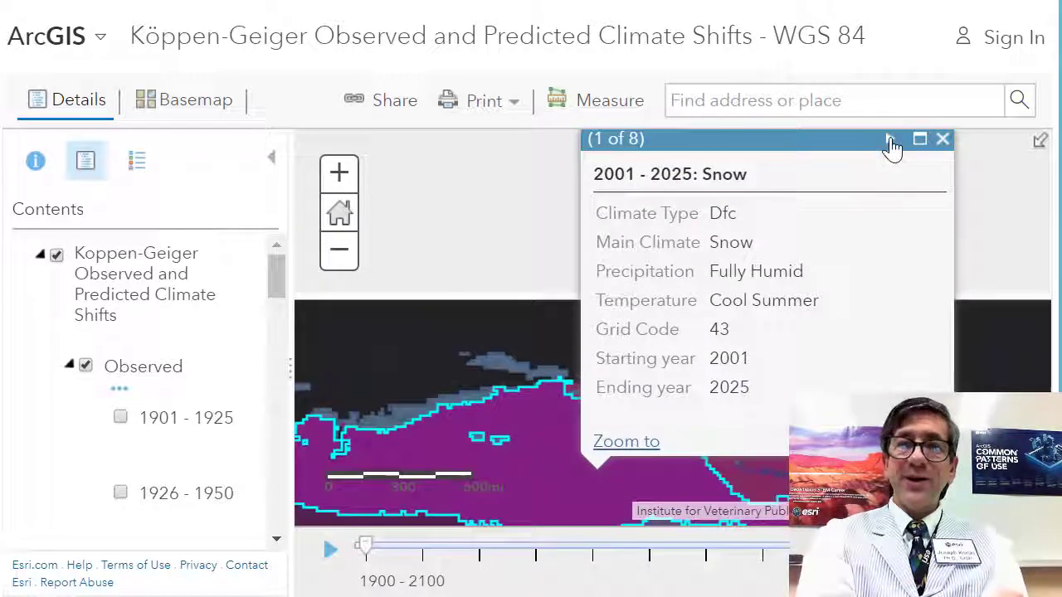
{"action": "left_click", "coordinate": [890, 139]}
{"action": "left_click", "coordinate": [890, 140]}
{"action": "left_click", "coordinate": [890, 140]}
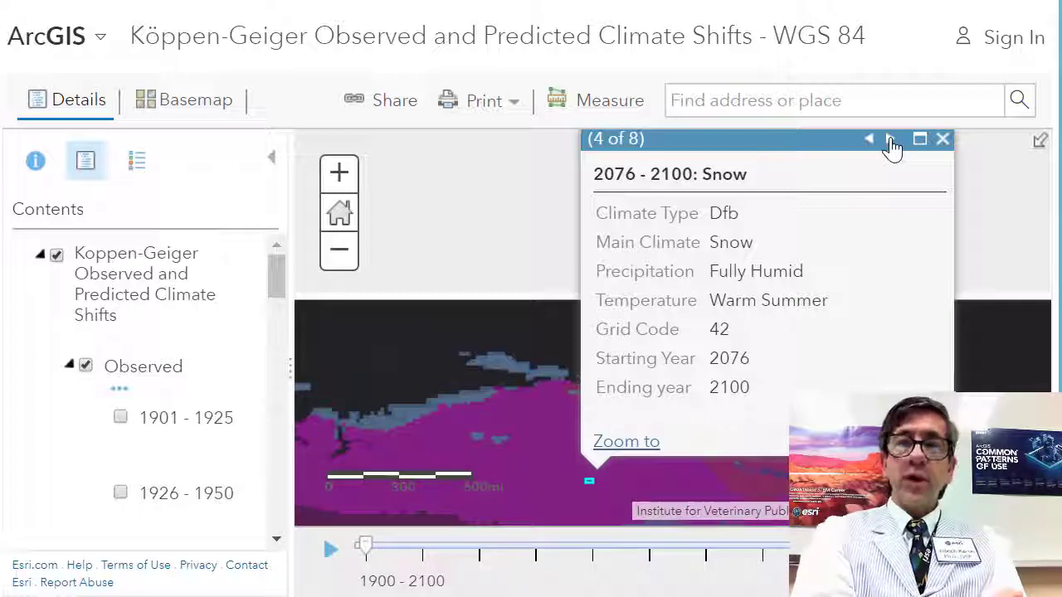
{"action": "left_click", "coordinate": [943, 138]}
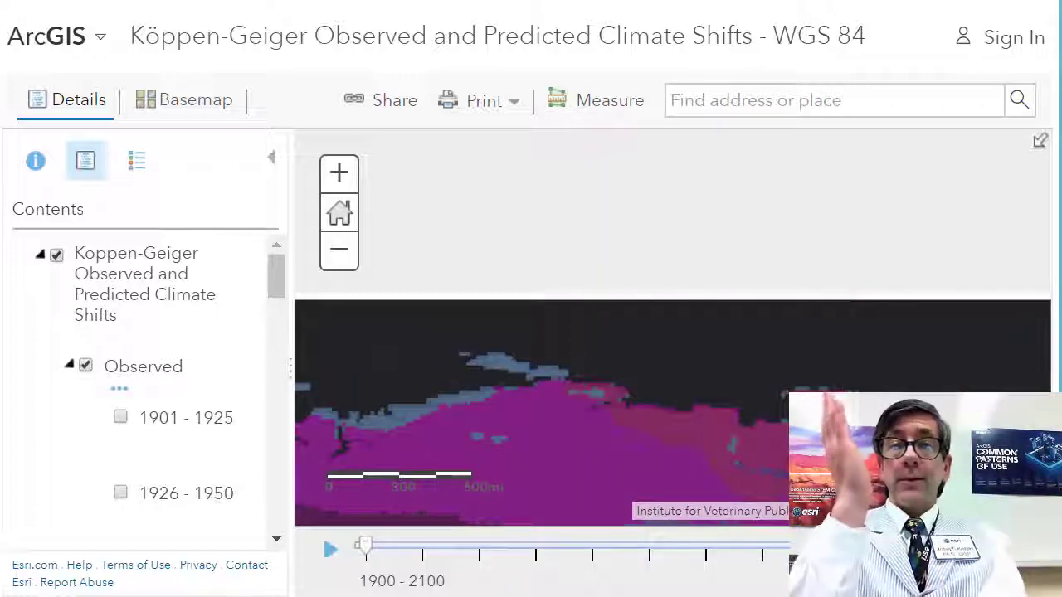
- Zoom and pan the map to south-east Australia's coast
{"action": "scroll", "coordinate": [829, 303], "scroll_direction": "down", "scroll_amount": 2}
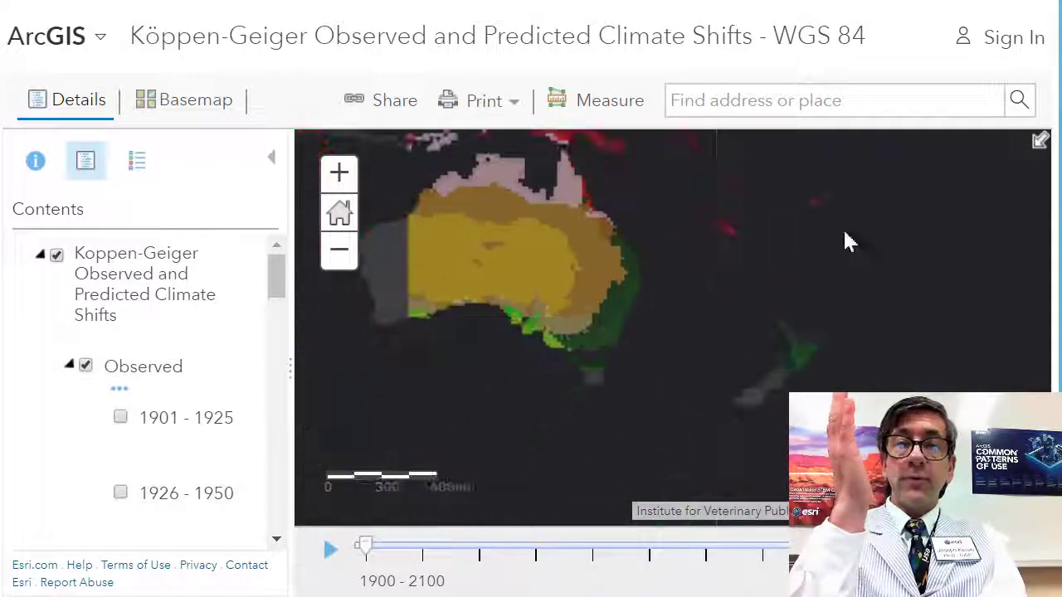
{"action": "scroll", "coordinate": [561, 327], "scroll_direction": "up", "scroll_amount": 2}
{"action": "scroll", "coordinate": [677, 336], "scroll_direction": "up", "scroll_amount": 2}
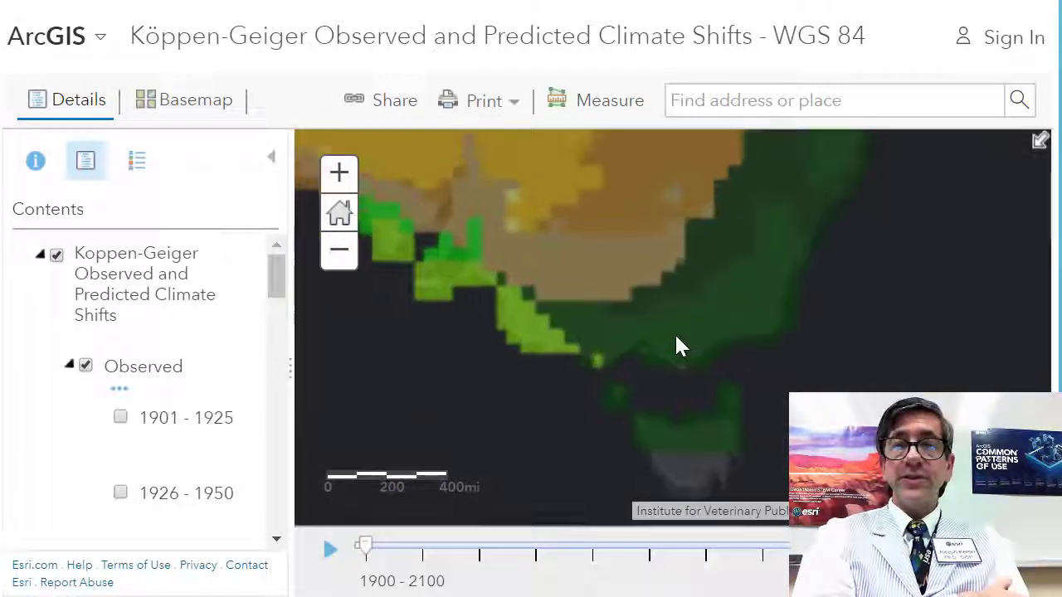
{"action": "left_click_drag", "start_coordinate": [674, 336], "coordinate": [746, 403]}
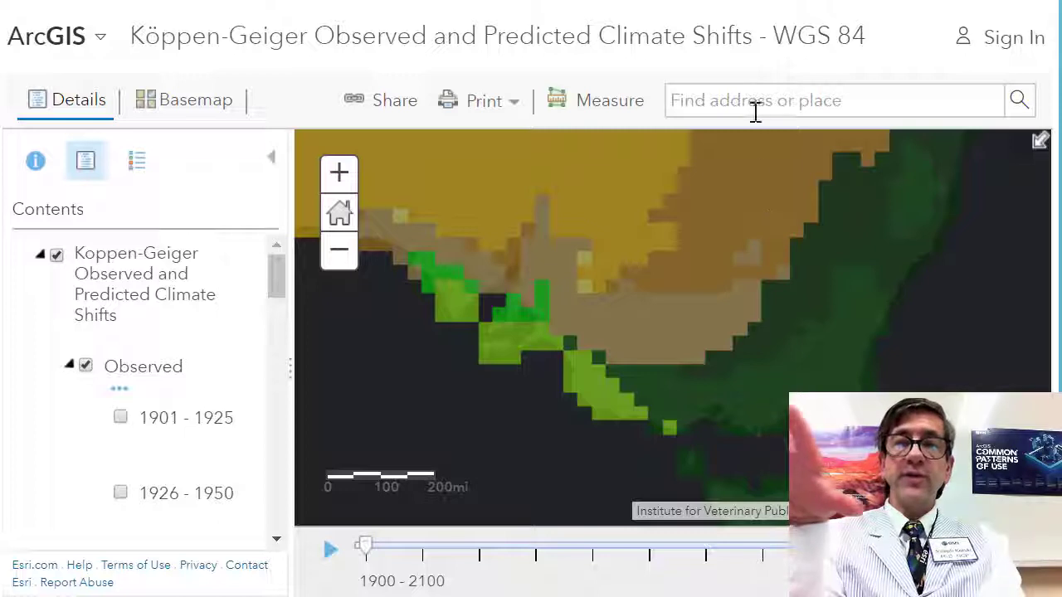
{"action": "left_click", "coordinate": [755, 106]}
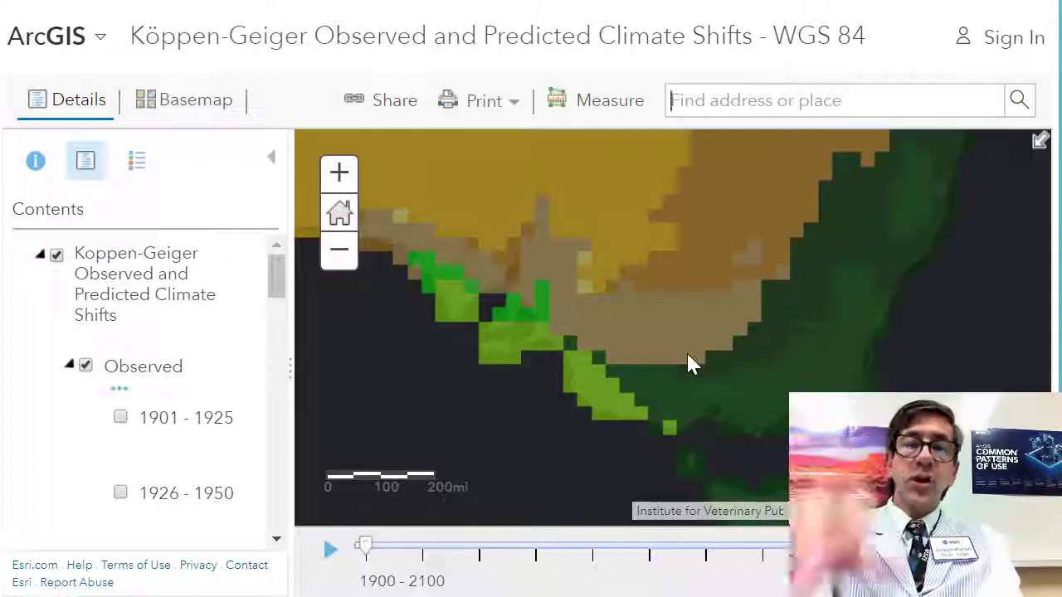
- Review the south-east coast's climate records from 2026-2050 to 2076-2100, then close the pop-up
{"action": "left_click", "coordinate": [770, 404]}
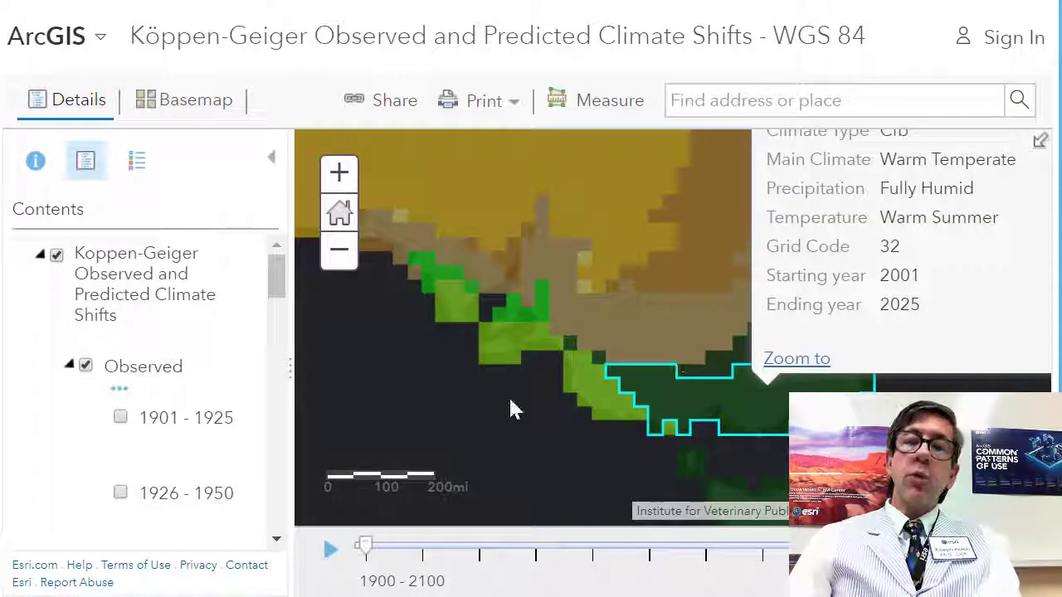
{"action": "left_click_drag", "start_coordinate": [510, 407], "coordinate": [456, 470]}
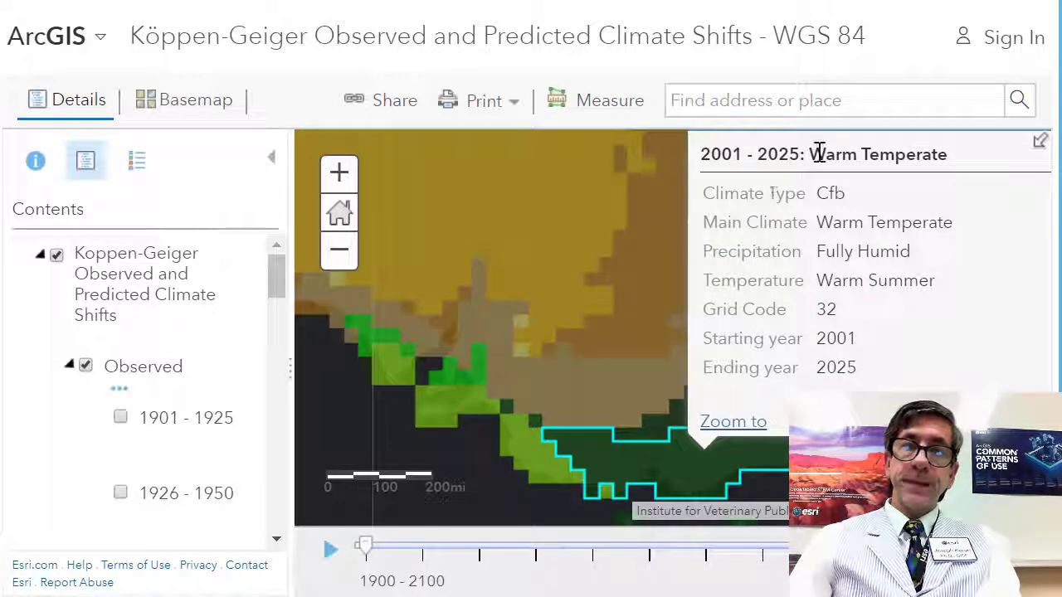
{"action": "left_click_drag", "start_coordinate": [540, 366], "coordinate": [487, 403]}
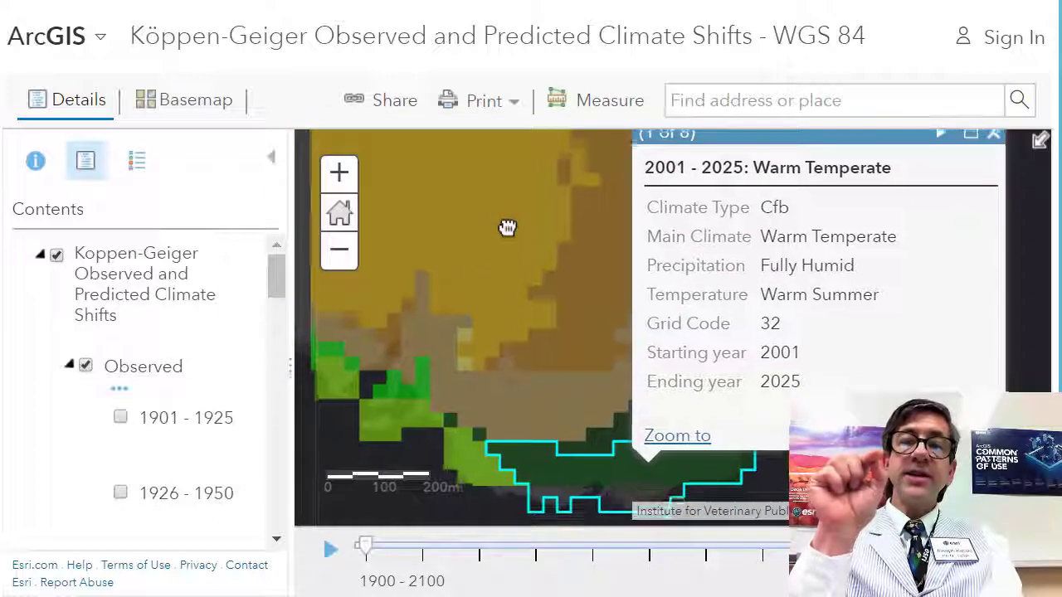
{"action": "left_click_drag", "start_coordinate": [556, 253], "coordinate": [540, 273]}
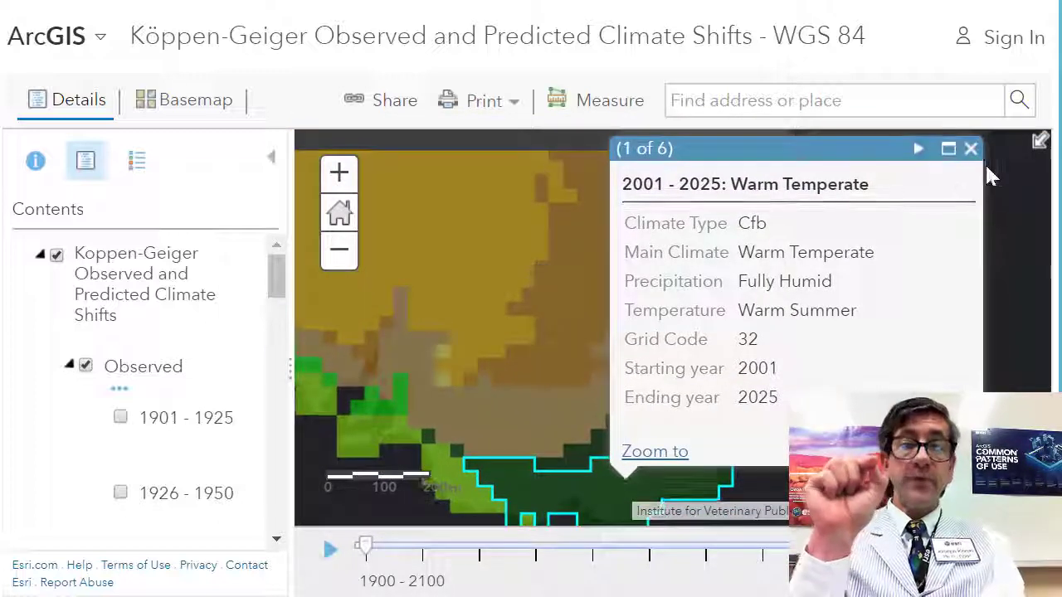
{"action": "left_click", "coordinate": [918, 149]}
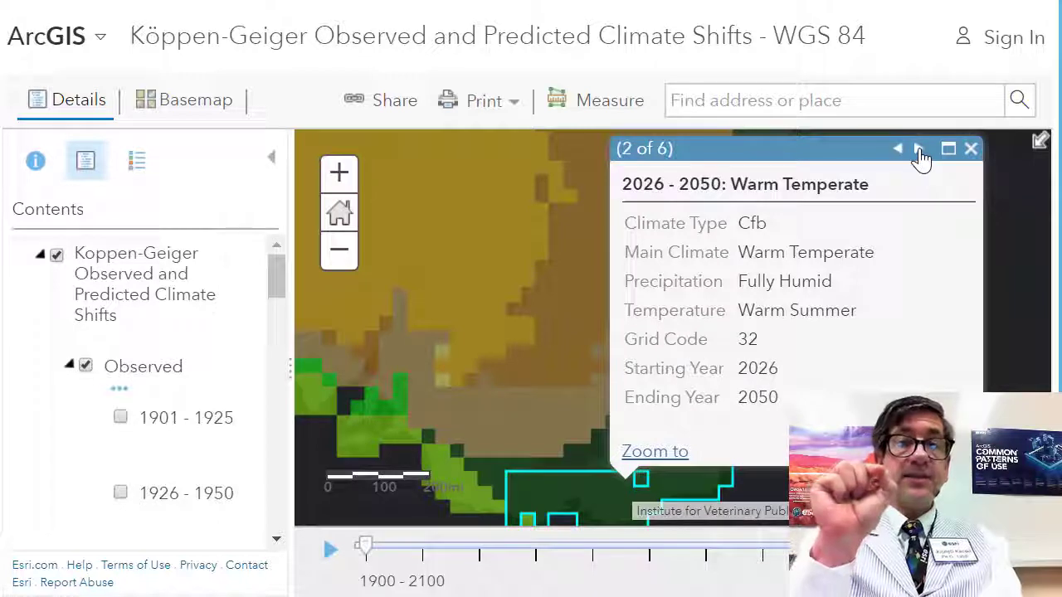
{"action": "left_click", "coordinate": [918, 148]}
{"action": "left_click", "coordinate": [918, 149]}
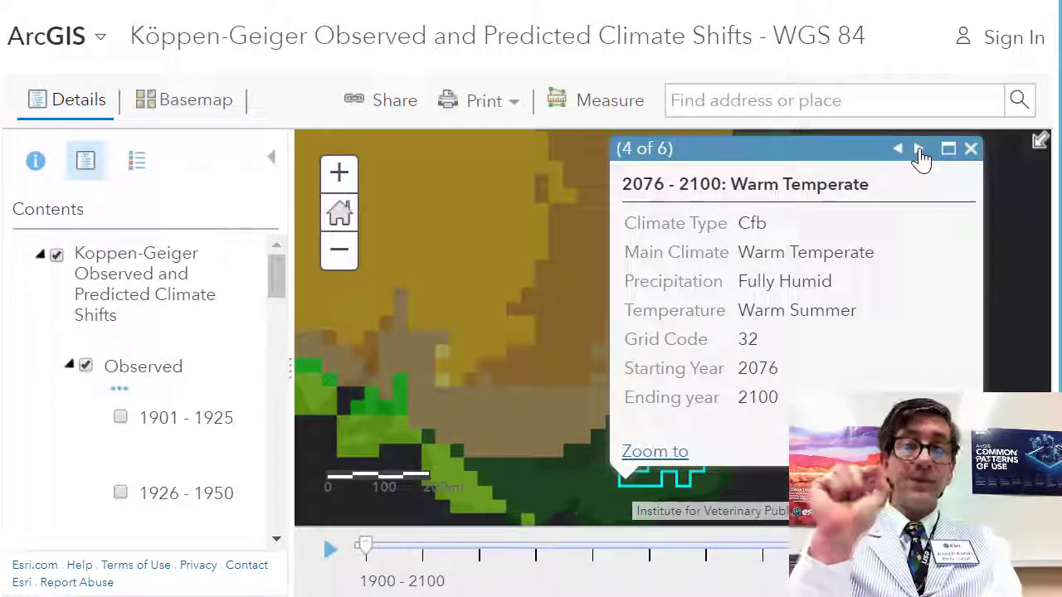
{"action": "left_click", "coordinate": [898, 151]}
{"action": "left_click", "coordinate": [899, 150]}
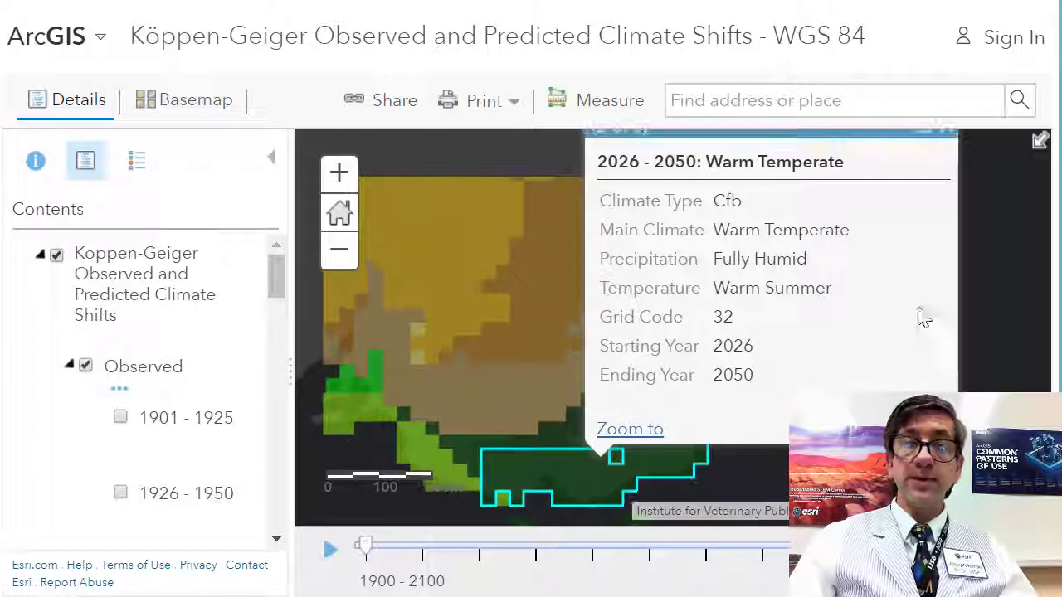
{"action": "left_click", "coordinate": [941, 169]}
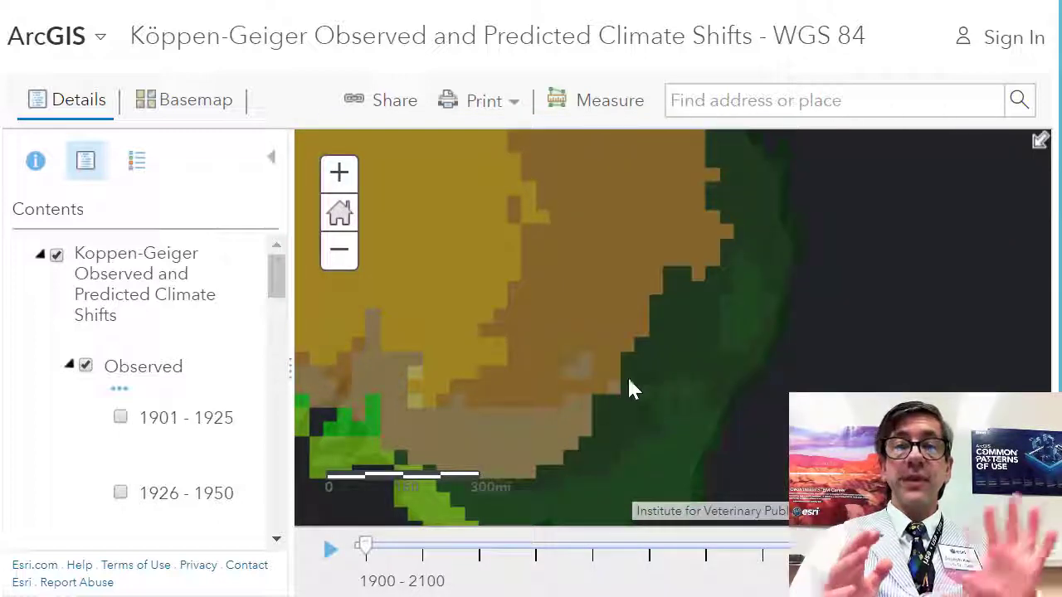
- Check the neighbouring coastal area's Arid records for 2026-2050 and 2051-2075
{"action": "left_click", "coordinate": [612, 428]}
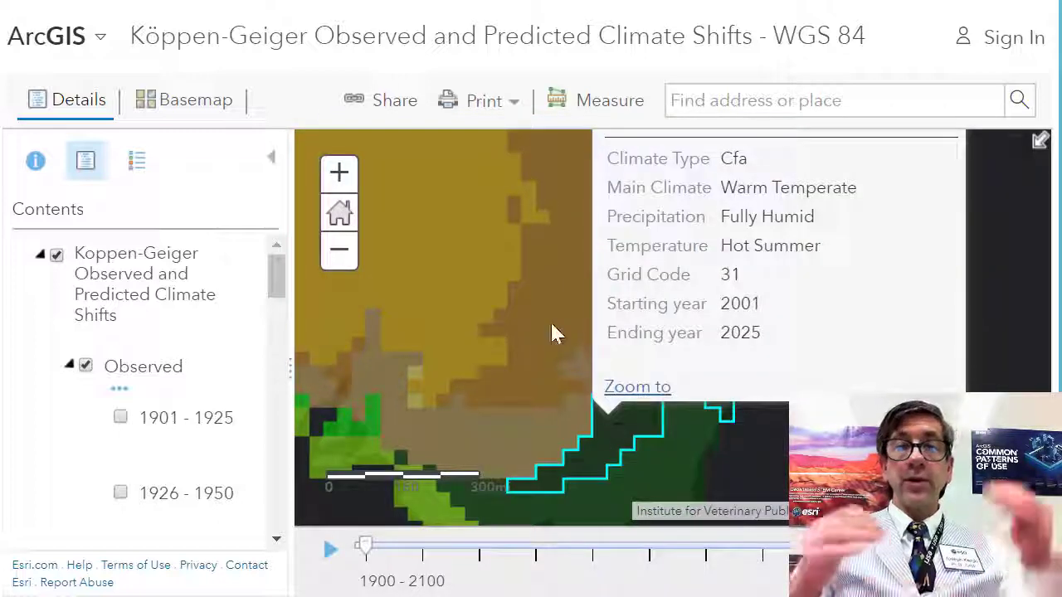
{"action": "left_click_drag", "start_coordinate": [550, 320], "coordinate": [554, 392]}
{"action": "left_click", "coordinate": [893, 142]}
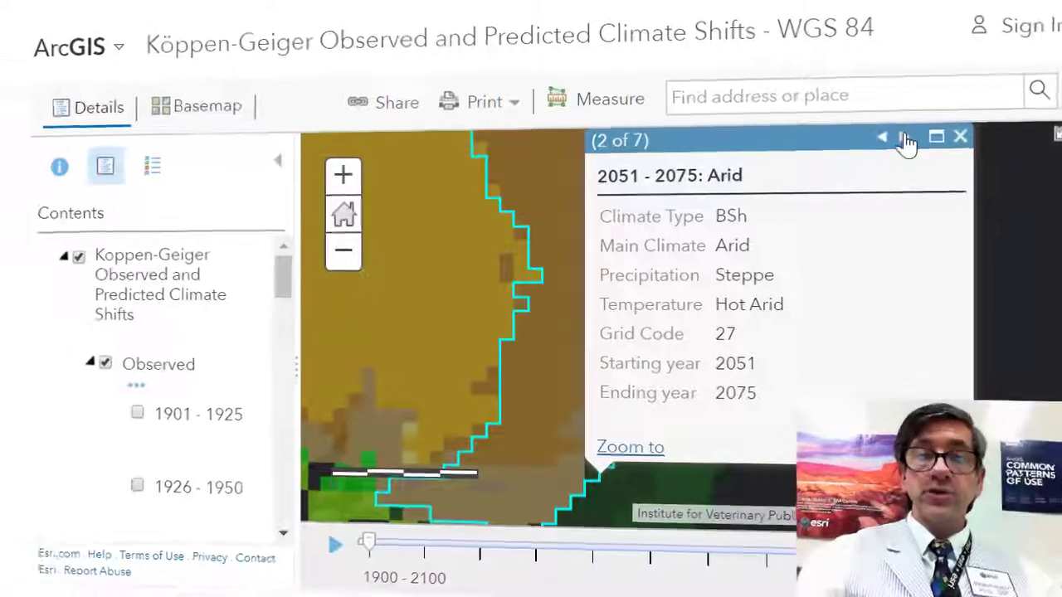
{"action": "left_click", "coordinate": [906, 109]}
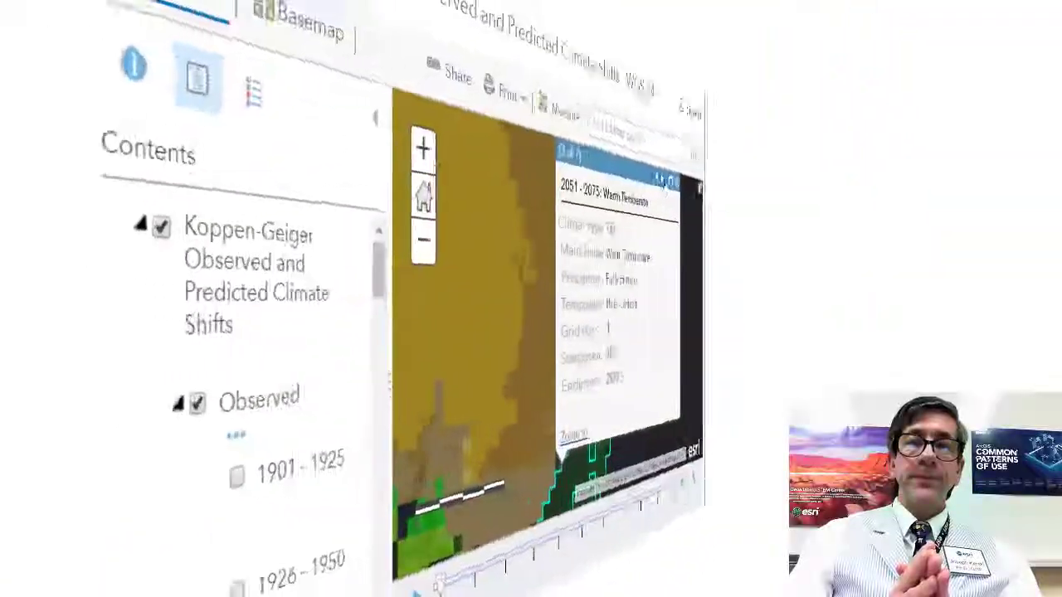
{"action": "left_click", "coordinate": [777, 170]}
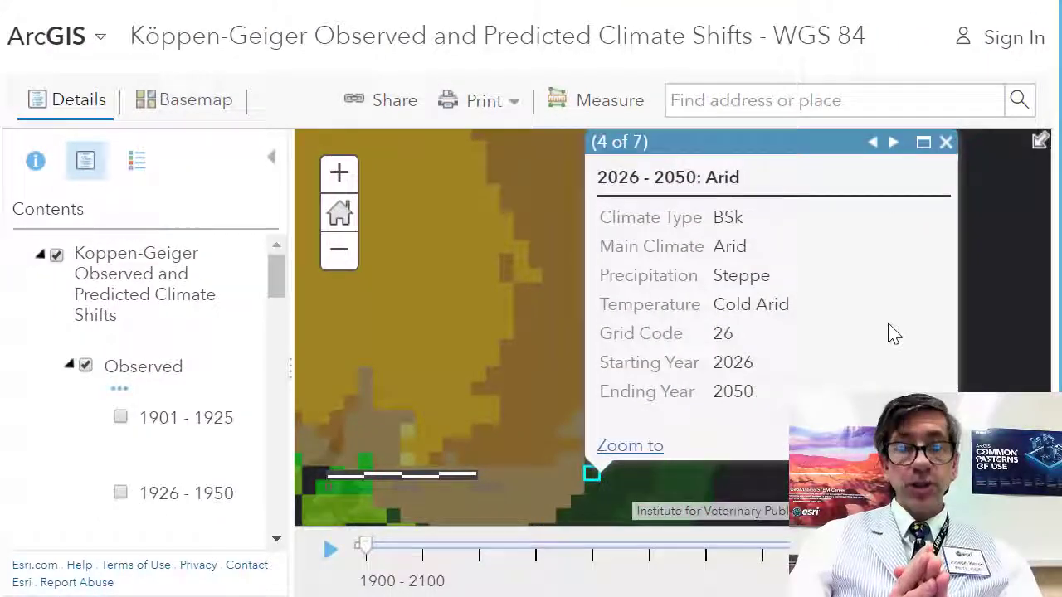
{"action": "left_click", "coordinate": [996, 359]}
- Identify central Australia's arid zone and step through its records to 2076-2100
{"action": "scroll", "coordinate": [996, 363], "scroll_direction": "down", "scroll_amount": 3}
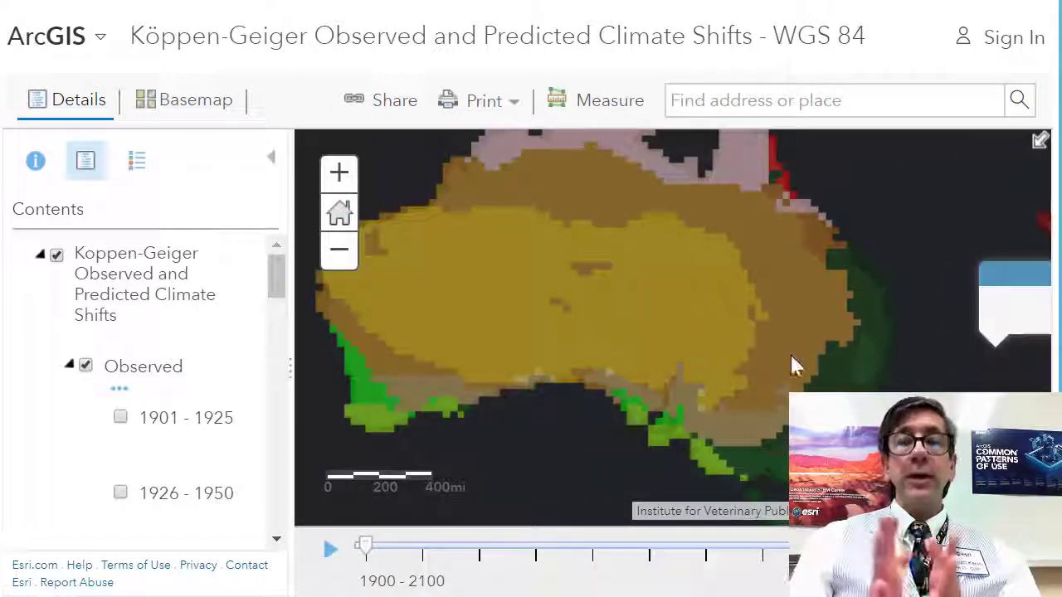
{"action": "left_click", "coordinate": [790, 356]}
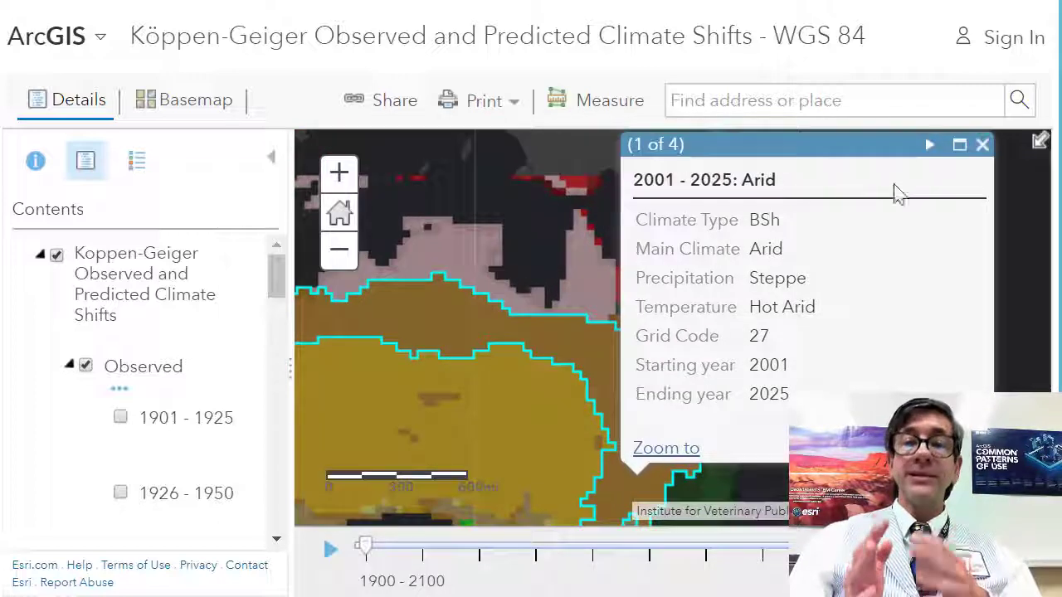
{"action": "left_click", "coordinate": [932, 147]}
{"action": "left_click", "coordinate": [932, 148]}
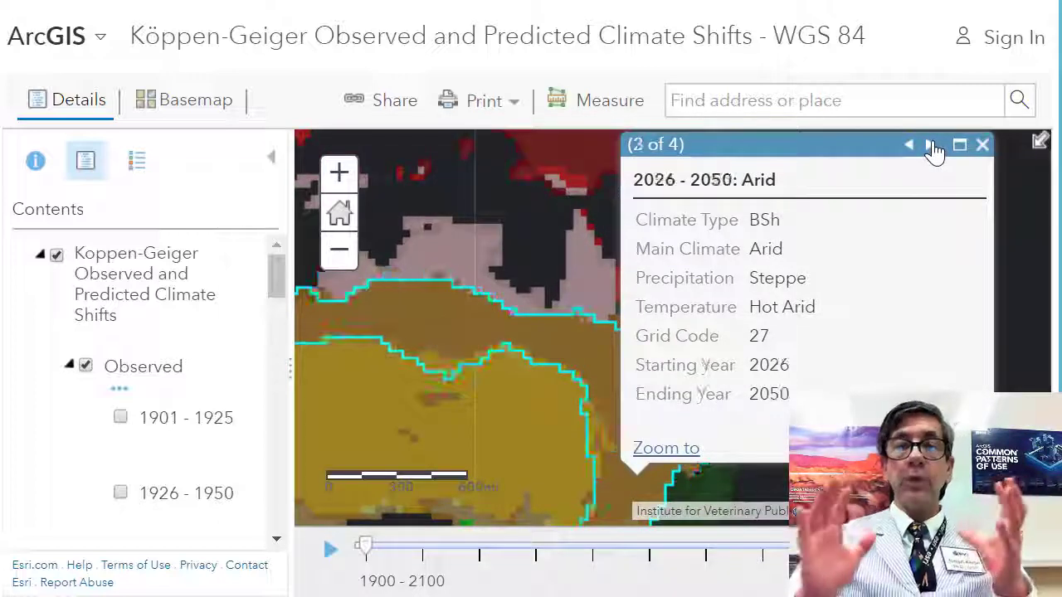
{"action": "left_click", "coordinate": [932, 147]}
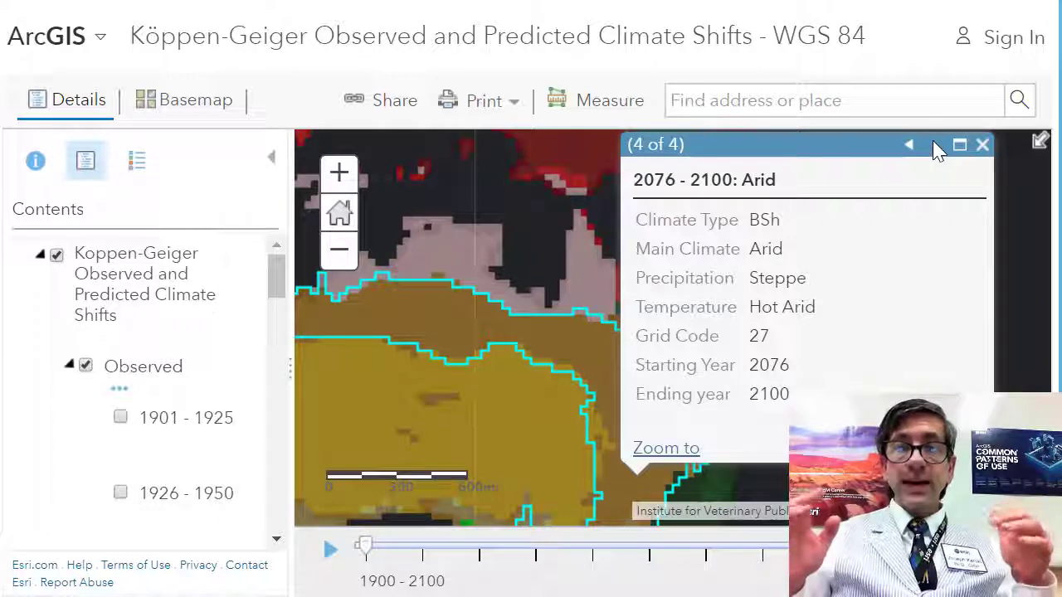
- Cycle through the interior desert's 2001-2100 records and zoom out to all of Australia
{"action": "left_click", "coordinate": [531, 410]}
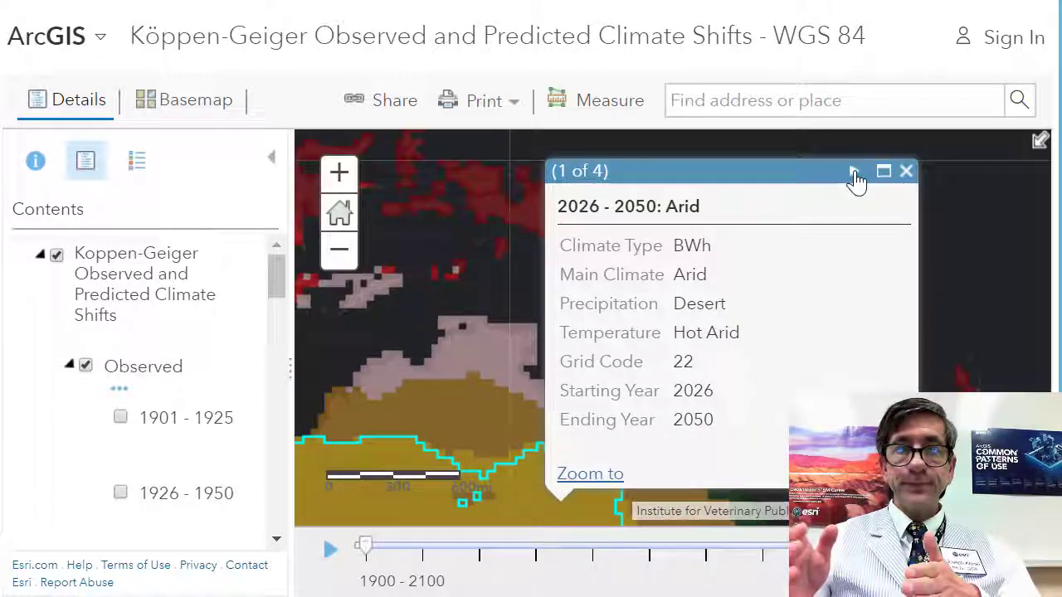
{"action": "left_click", "coordinate": [853, 172]}
{"action": "left_click", "coordinate": [854, 171]}
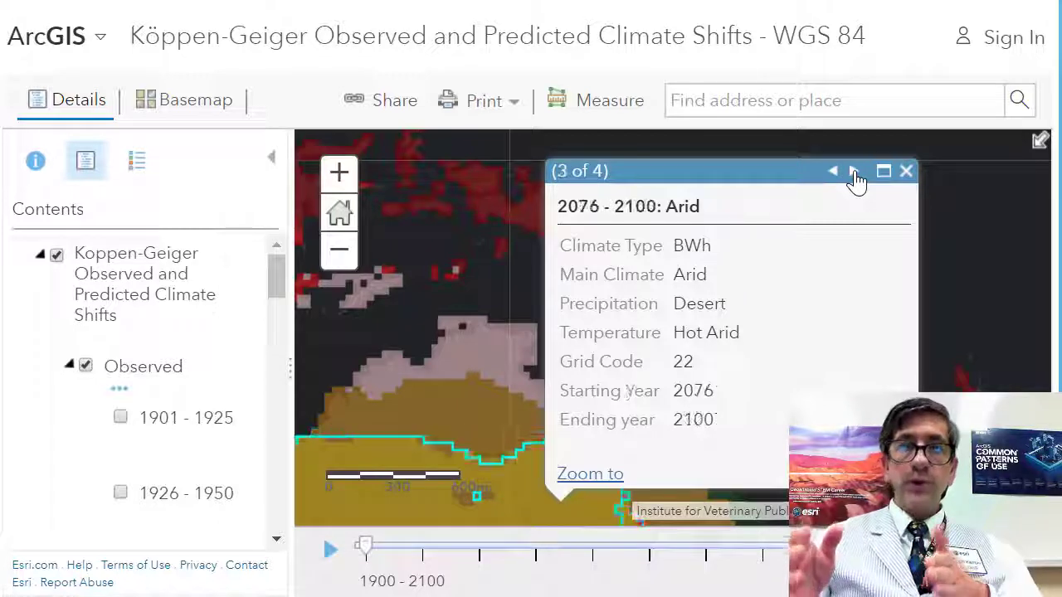
{"action": "left_click", "coordinate": [854, 172]}
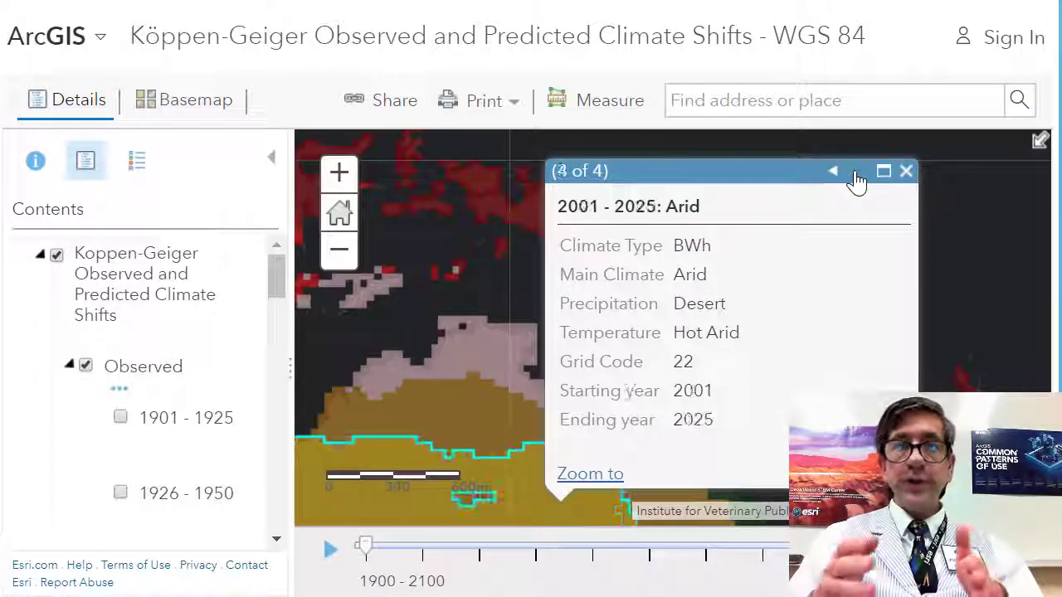
{"action": "left_click_drag", "start_coordinate": [500, 349], "coordinate": [580, 315]}
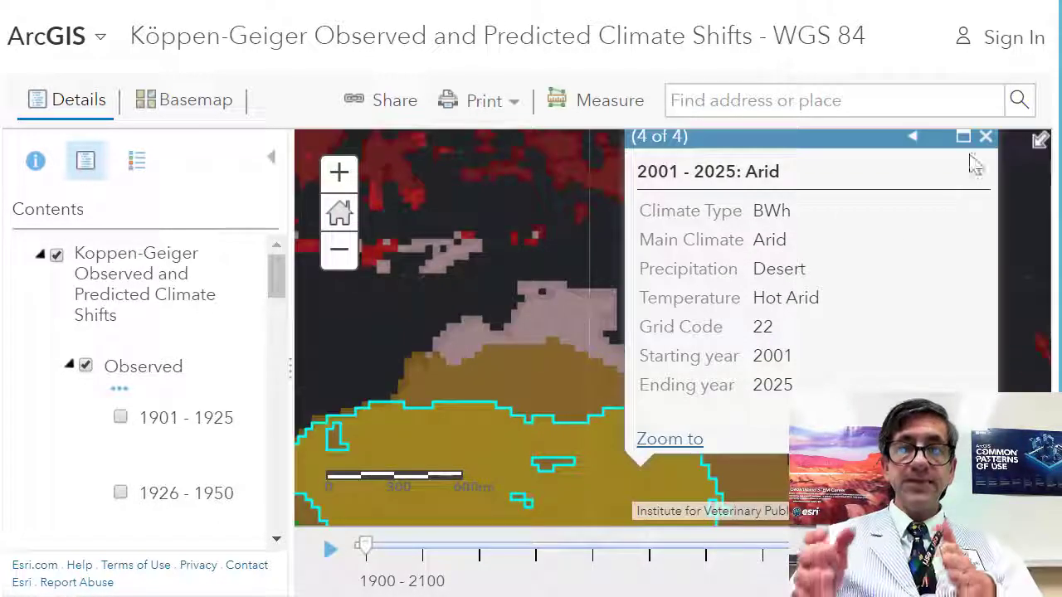
{"action": "left_click", "coordinate": [340, 249]}
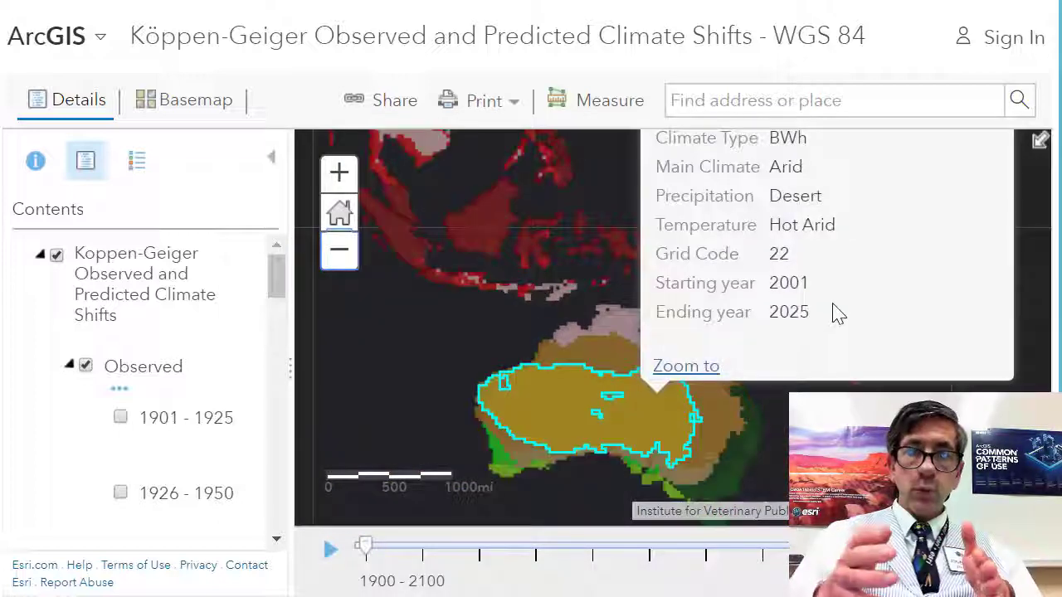
{"action": "left_click", "coordinate": [863, 142]}
{"action": "left_click", "coordinate": [863, 142]}
{"action": "left_click", "coordinate": [863, 142]}
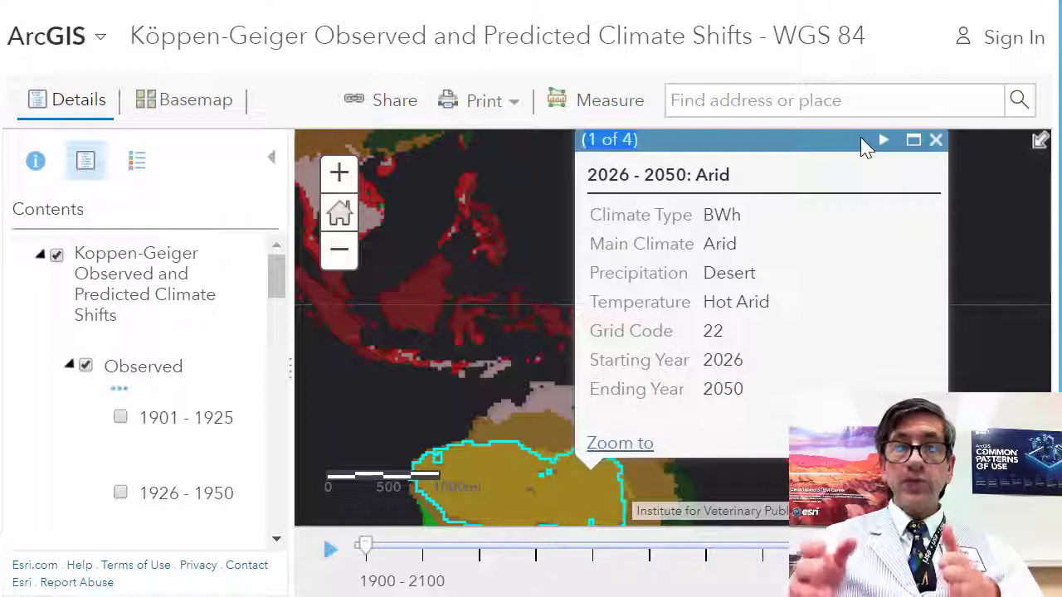
- Read eastern Australia's coastal Cfa Warm Temperate records through 2076-2100, then close the pop-up
{"action": "left_click_drag", "start_coordinate": [971, 320], "coordinate": [991, 232]}
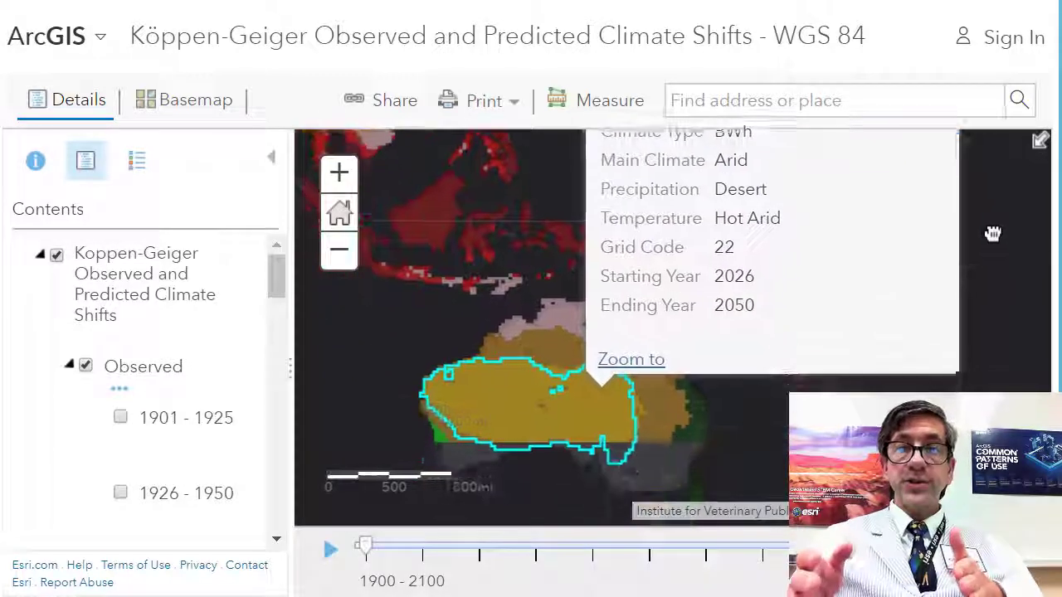
{"action": "left_click", "coordinate": [703, 416]}
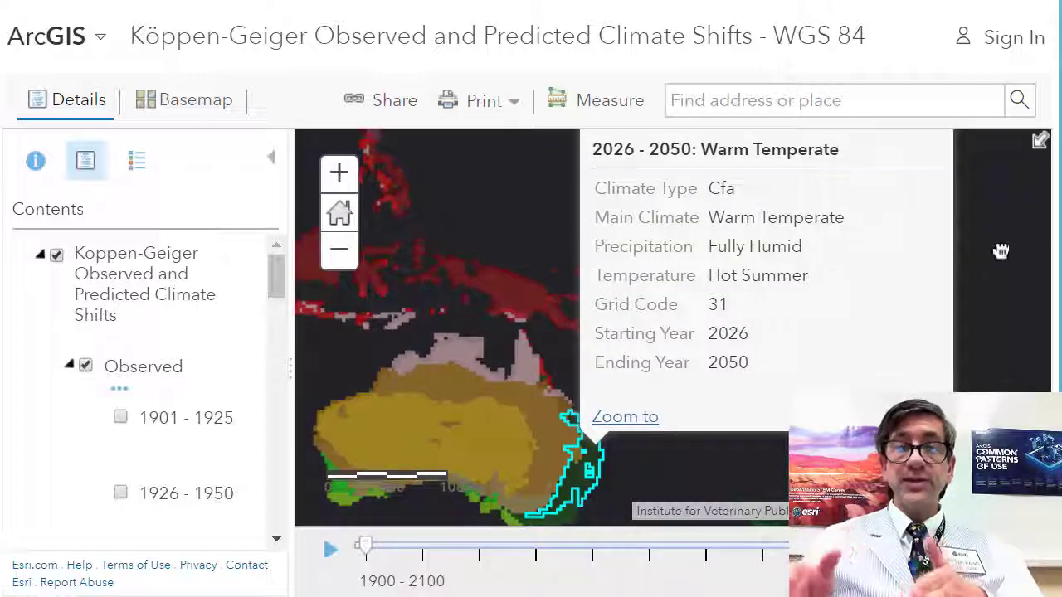
{"action": "left_click", "coordinate": [875, 146]}
{"action": "left_click", "coordinate": [874, 146]}
{"action": "left_click", "coordinate": [875, 146]}
{"action": "left_click", "coordinate": [874, 146]}
{"action": "left_click", "coordinate": [875, 146]}
{"action": "left_click", "coordinate": [874, 146]}
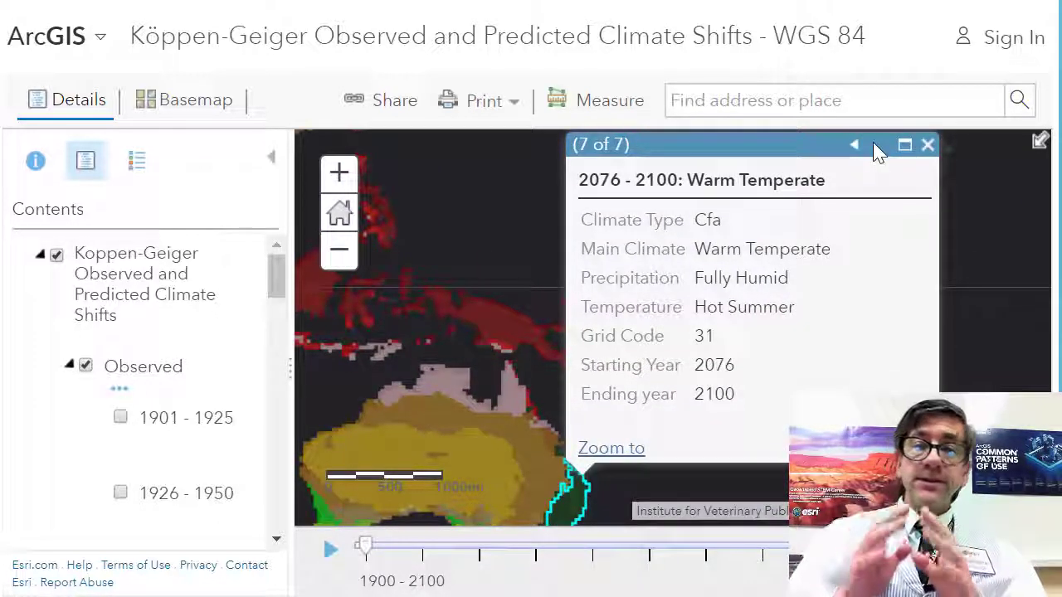
{"action": "left_click", "coordinate": [927, 144]}
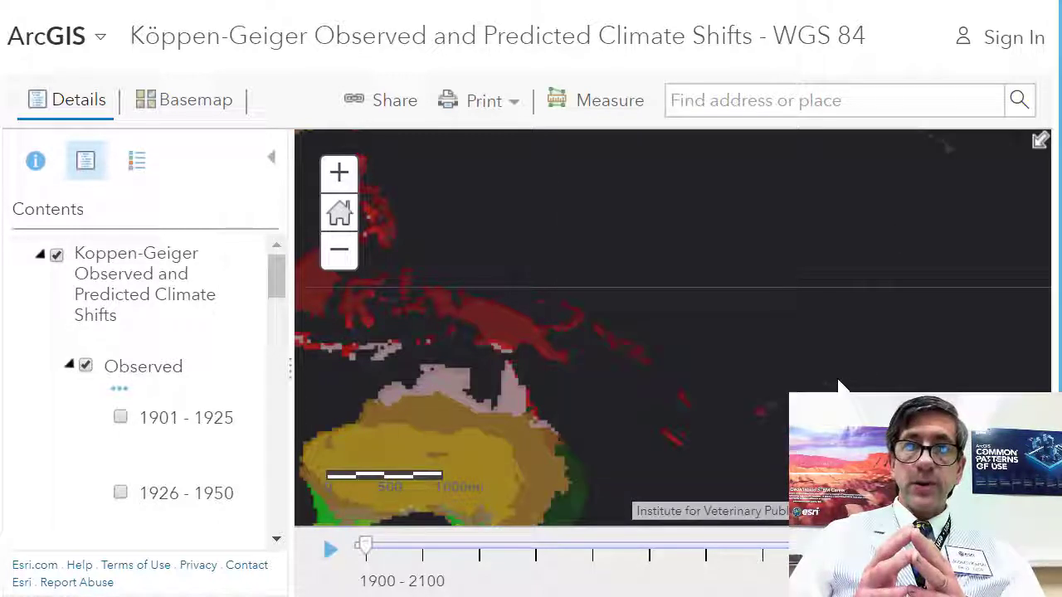
- Move the time slider toward 2100, centre Australia, and play the time animation
{"action": "left_click_drag", "start_coordinate": [367, 547], "coordinate": [821, 548]}
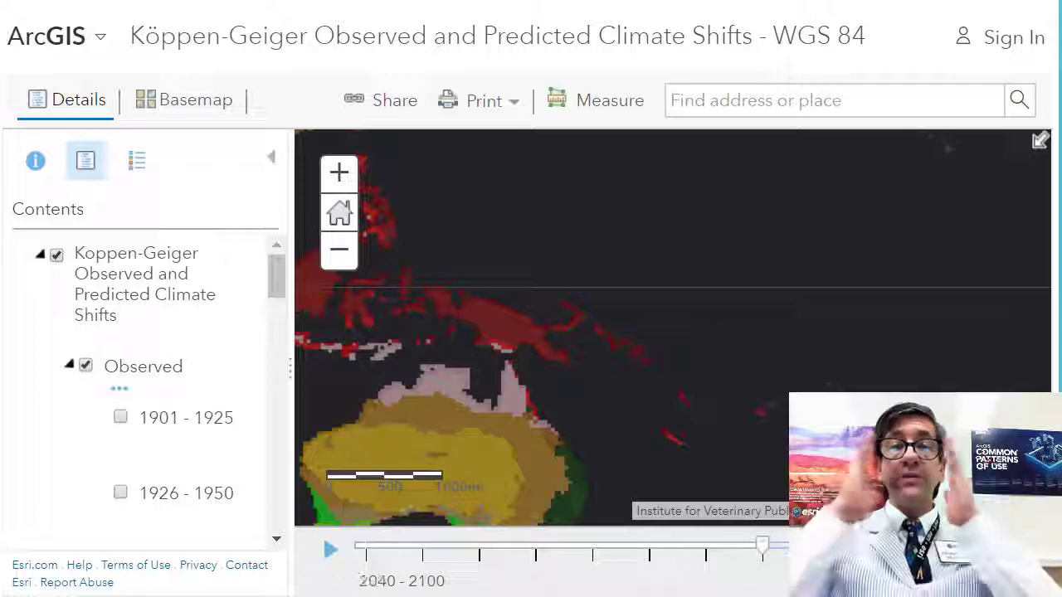
{"action": "left_click_drag", "start_coordinate": [708, 340], "coordinate": [739, 324]}
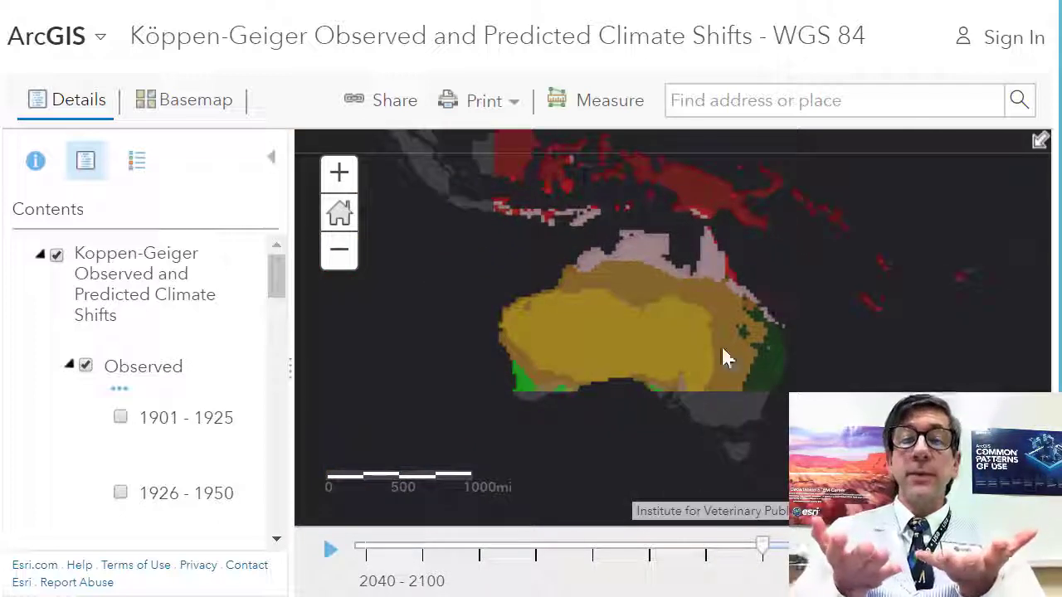
{"action": "left_click", "coordinate": [329, 551]}
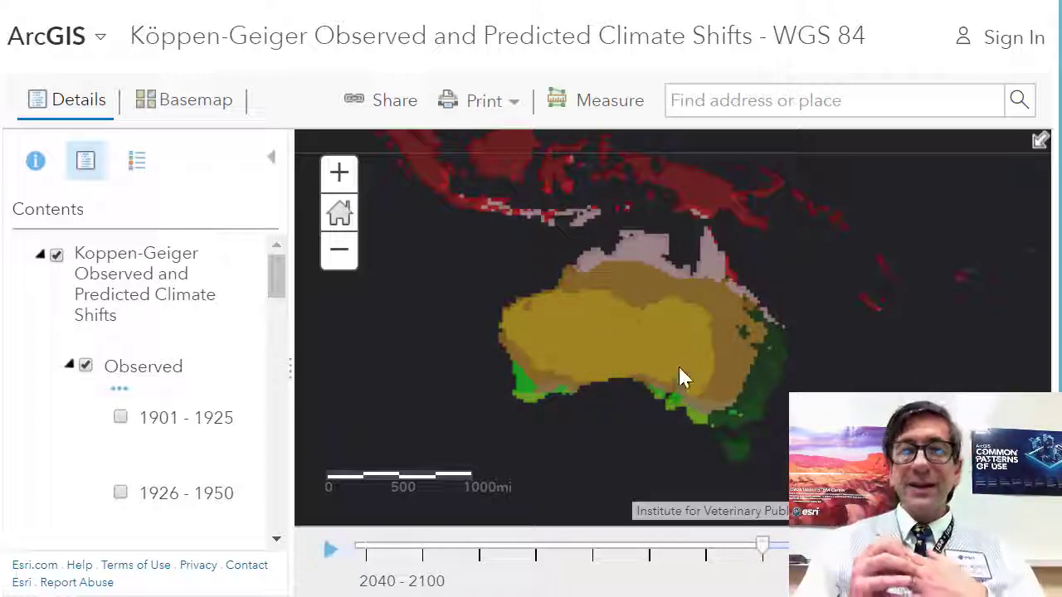
- Open a hot arid steppe pop-up in Australia, then swap Scenario A1FI layers for Scenario B1
{"action": "scroll", "coordinate": [742, 389], "scroll_direction": "up", "scroll_amount": 2}
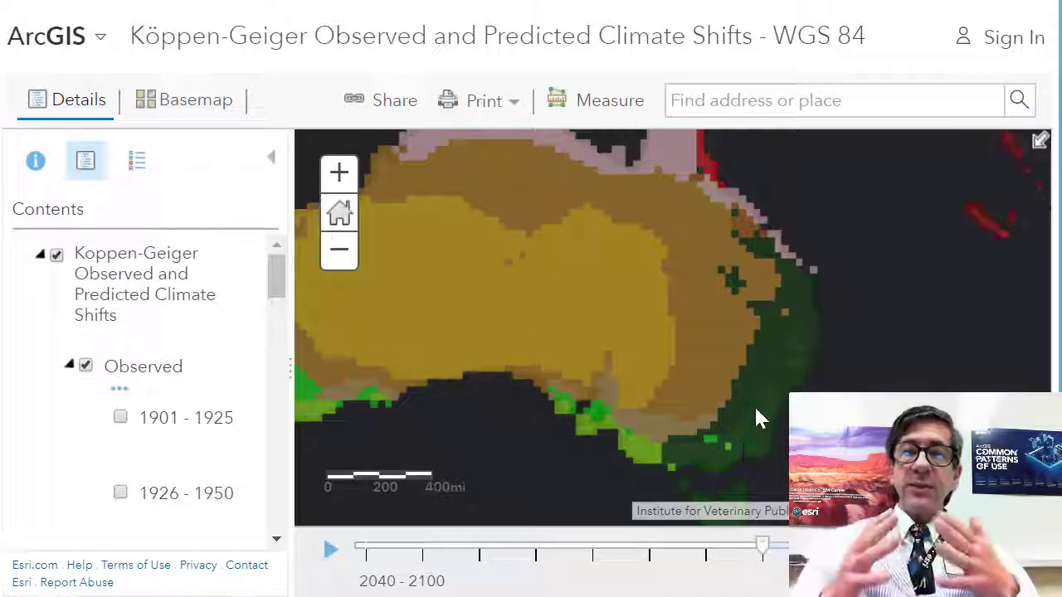
{"action": "left_click", "coordinate": [710, 367]}
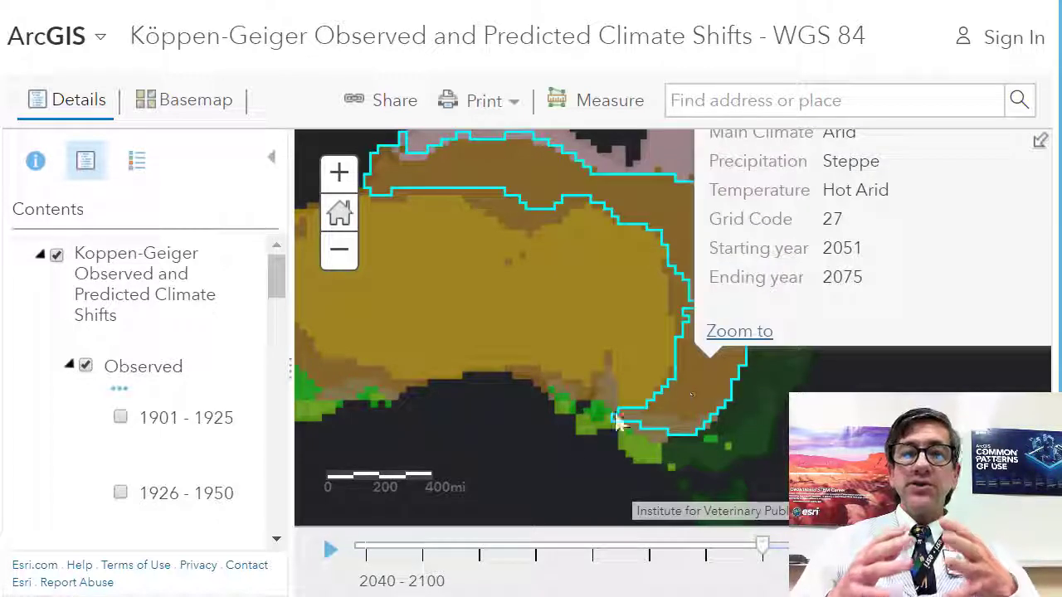
{"action": "left_click_drag", "start_coordinate": [275, 280], "coordinate": [128, 300]}
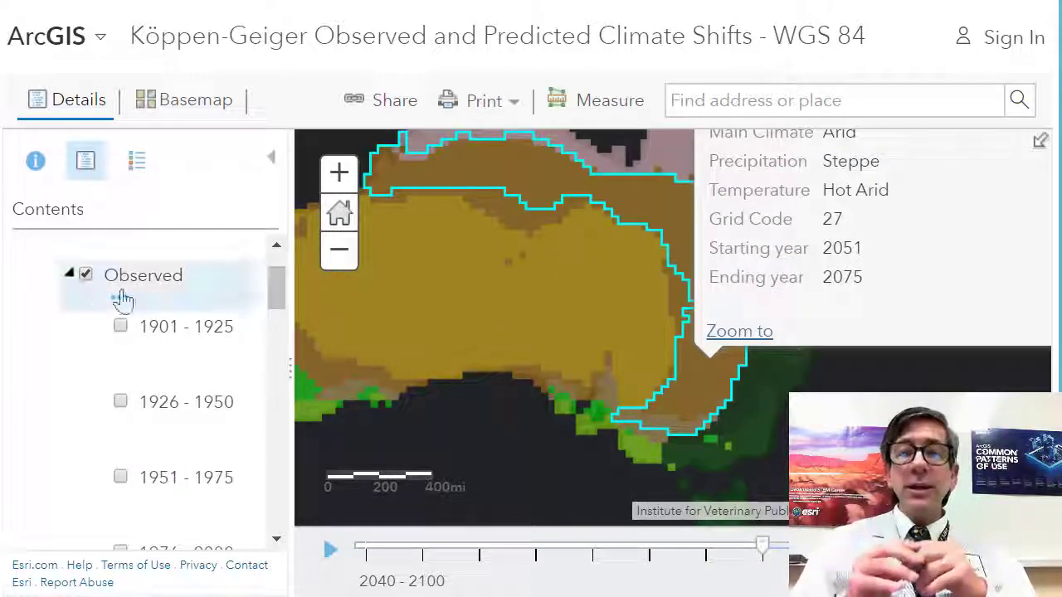
{"action": "left_click_drag", "start_coordinate": [279, 308], "coordinate": [277, 375]}
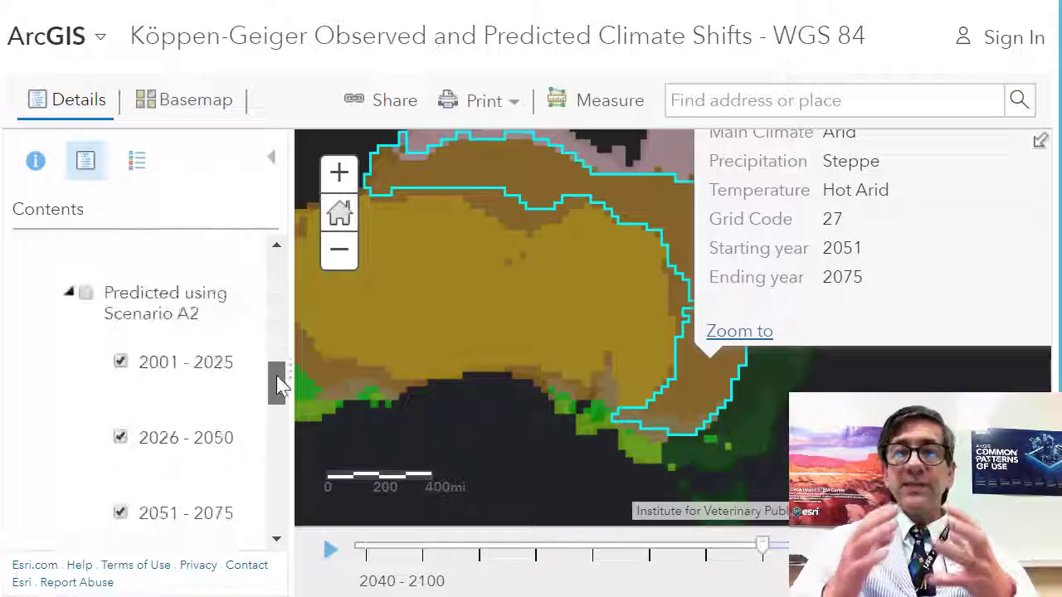
{"action": "left_click_drag", "start_coordinate": [276, 393], "coordinate": [277, 432]}
{"action": "left_click", "coordinate": [86, 284]}
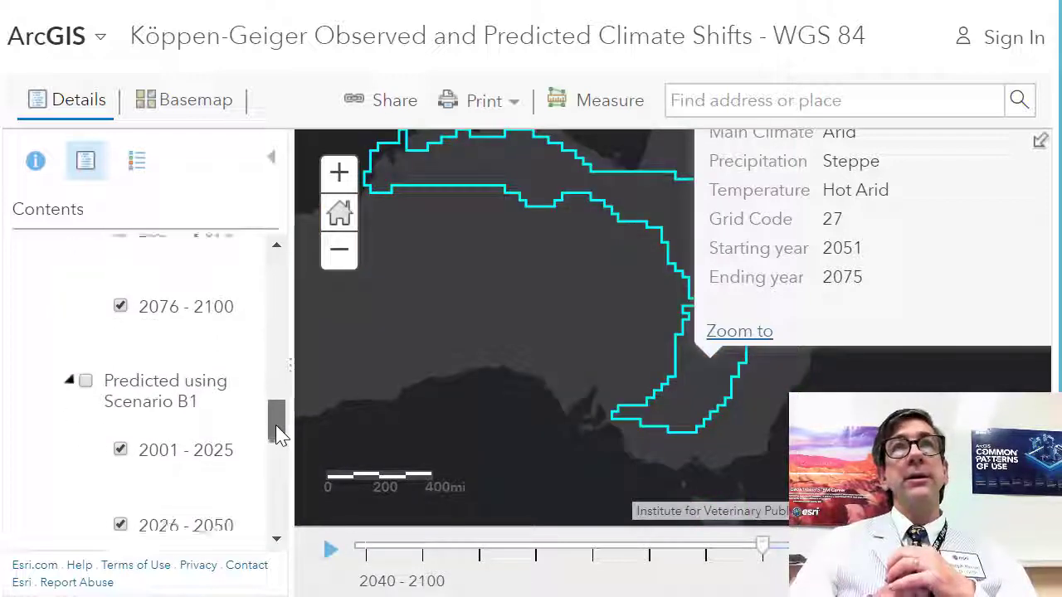
{"action": "left_click", "coordinate": [85, 369]}
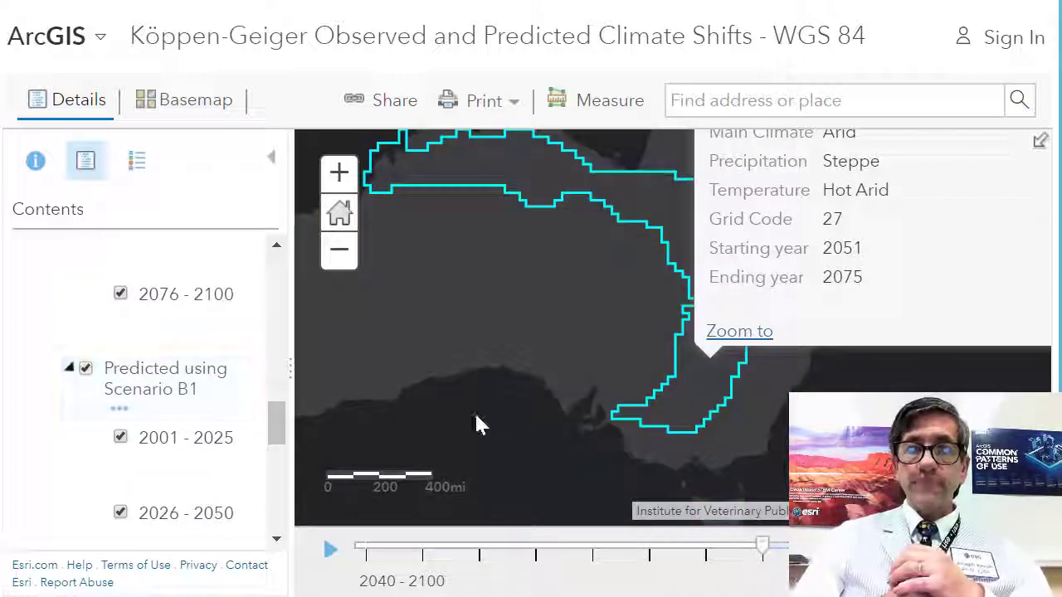
{"action": "left_click_drag", "start_coordinate": [476, 373], "coordinate": [426, 434]}
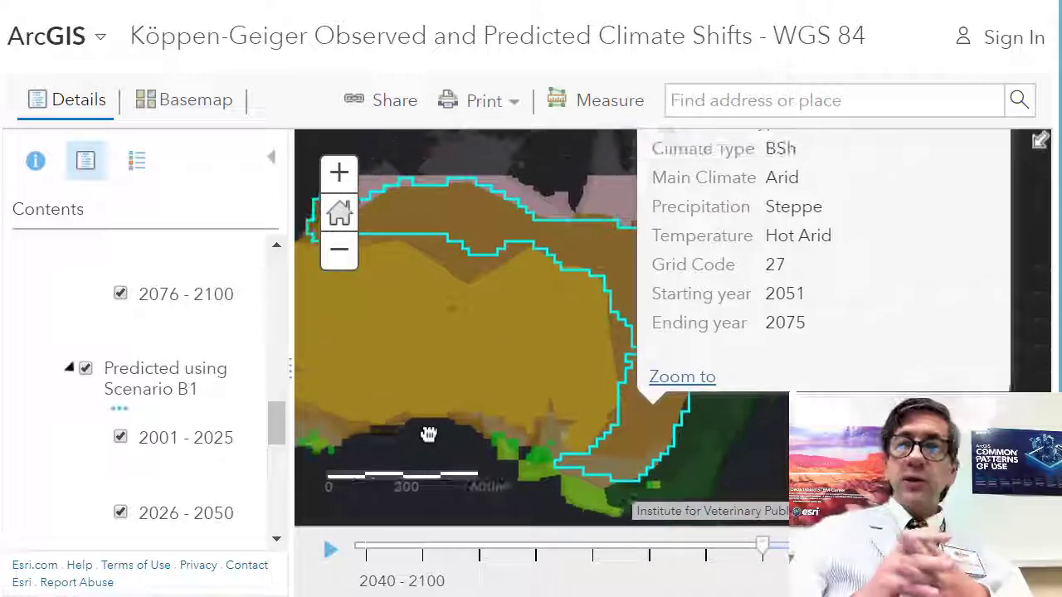
- Compare the overlapping features' details and widen the time range to start at 1900
{"action": "left_click_drag", "start_coordinate": [439, 381], "coordinate": [401, 462]}
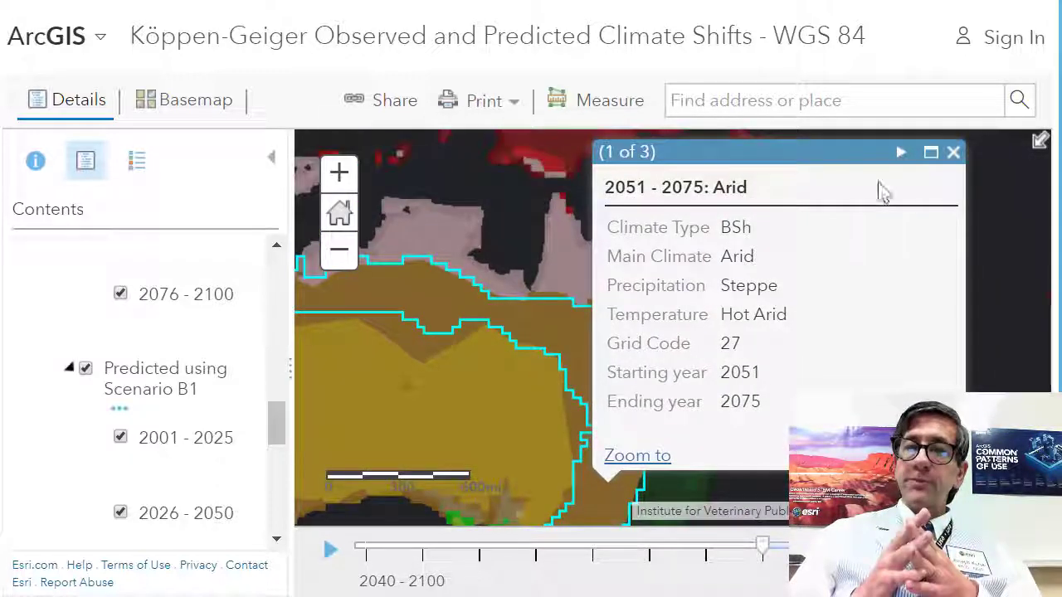
{"action": "left_click", "coordinate": [901, 155]}
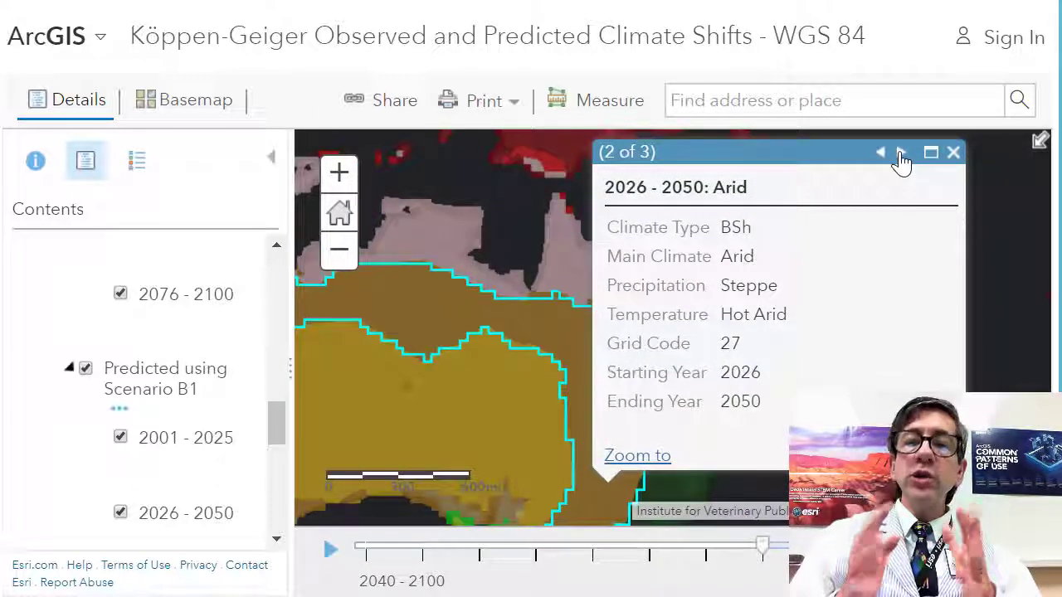
{"action": "left_click", "coordinate": [880, 155]}
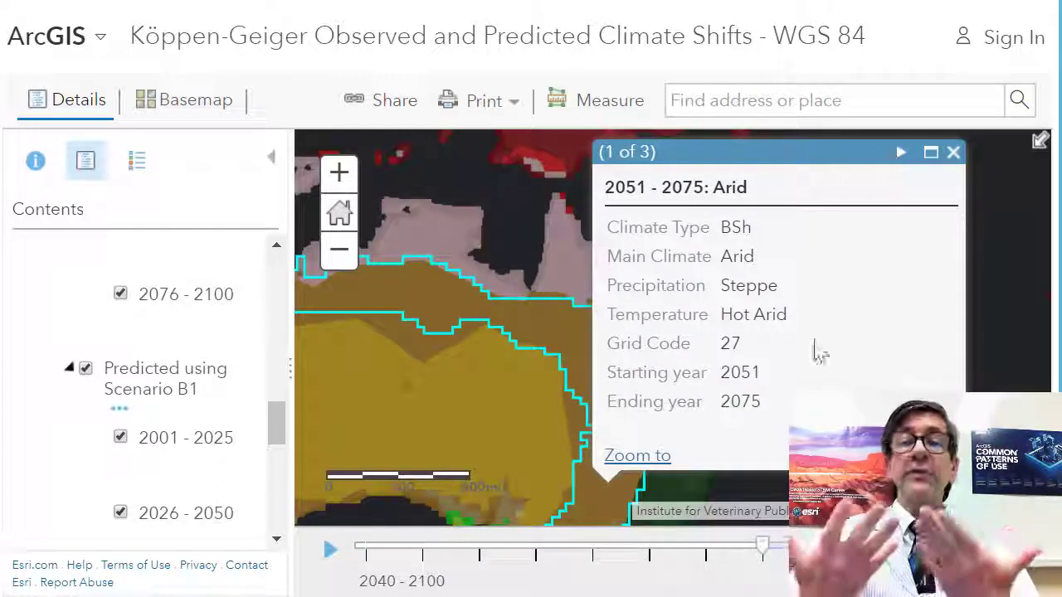
{"action": "left_click_drag", "start_coordinate": [622, 548], "coordinate": [363, 546]}
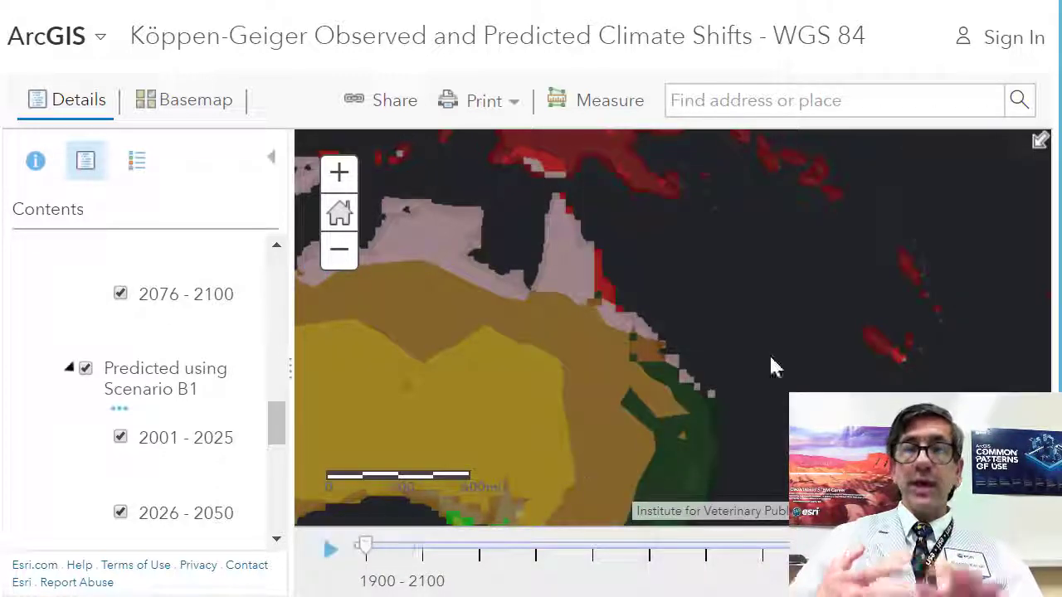
- Step an arid region's records forward to 2076-2100 and back to 2001-2025
{"action": "left_click", "coordinate": [602, 415]}
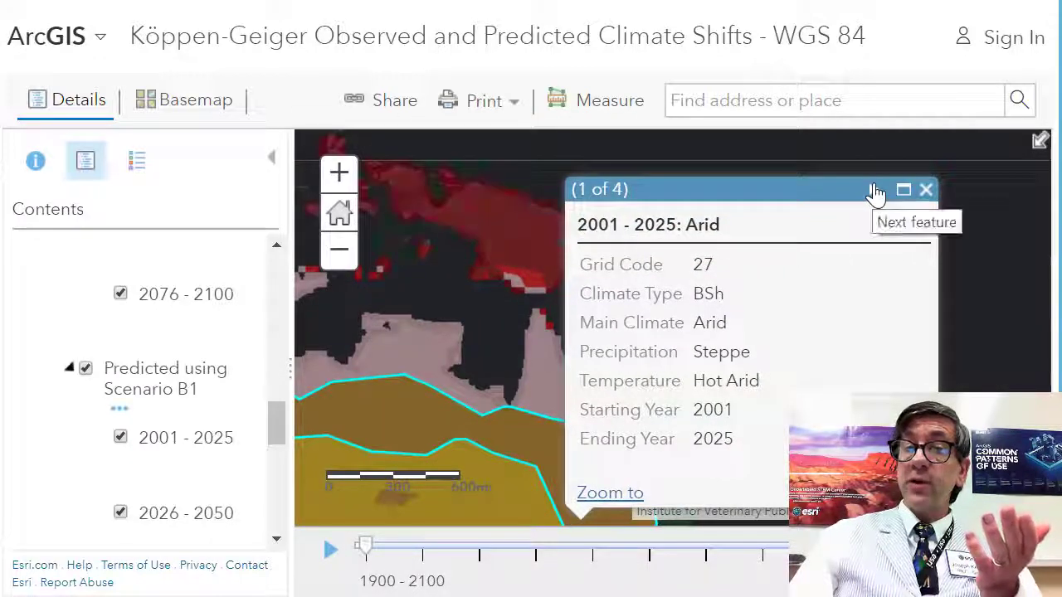
{"action": "left_click", "coordinate": [875, 193]}
{"action": "left_click", "coordinate": [875, 192]}
{"action": "left_click", "coordinate": [875, 193]}
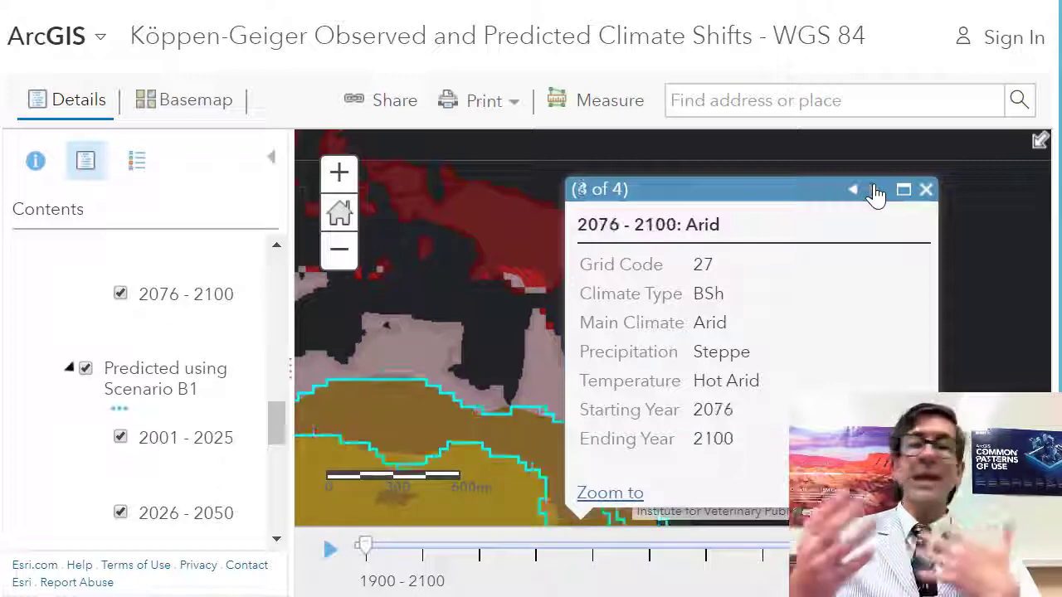
{"action": "left_click", "coordinate": [855, 191]}
{"action": "left_click", "coordinate": [854, 192]}
{"action": "left_click", "coordinate": [854, 191]}
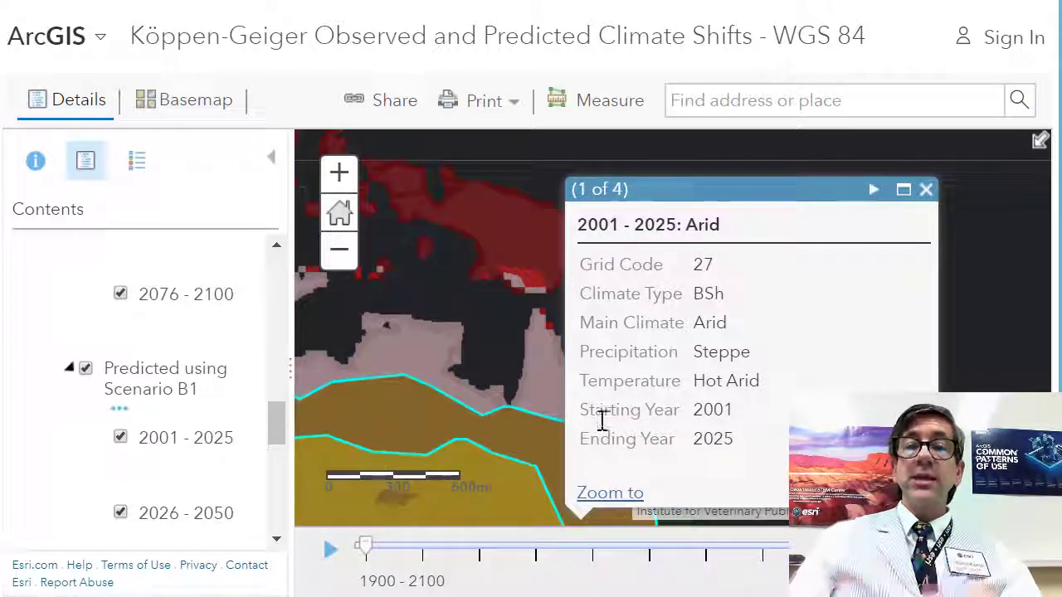
- Check a hot desert region's 2051-2075 BWh record and zoom the map out
{"action": "left_click", "coordinate": [497, 481]}
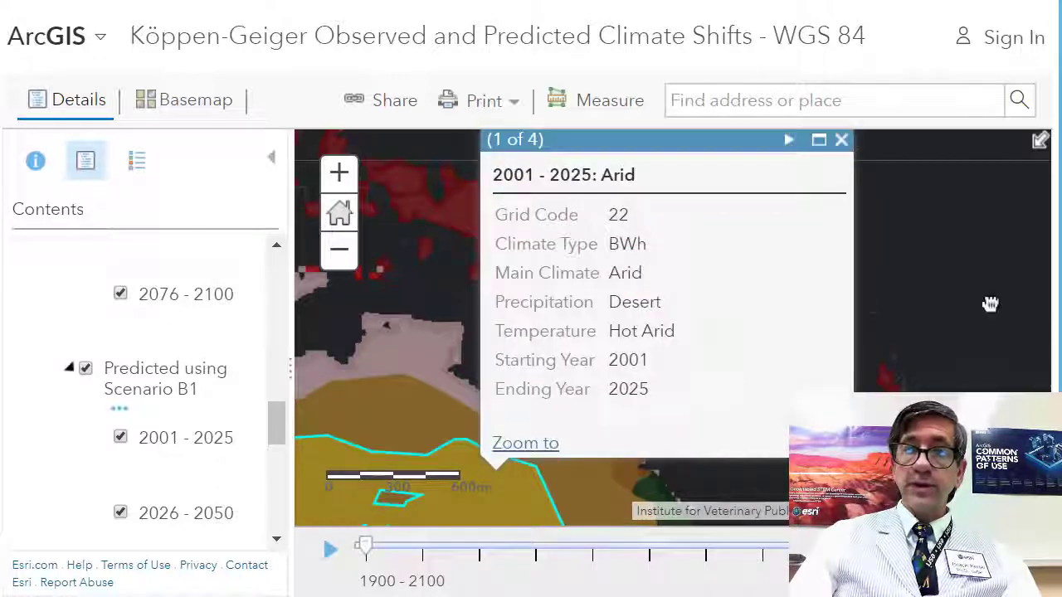
{"action": "left_click", "coordinate": [785, 241]}
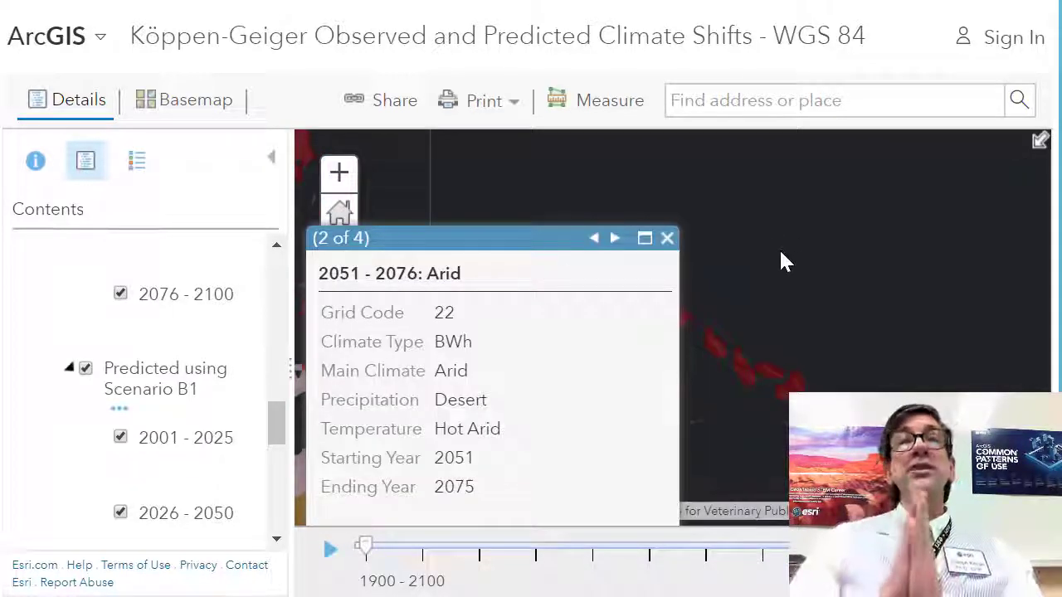
{"action": "left_click", "coordinate": [339, 251]}
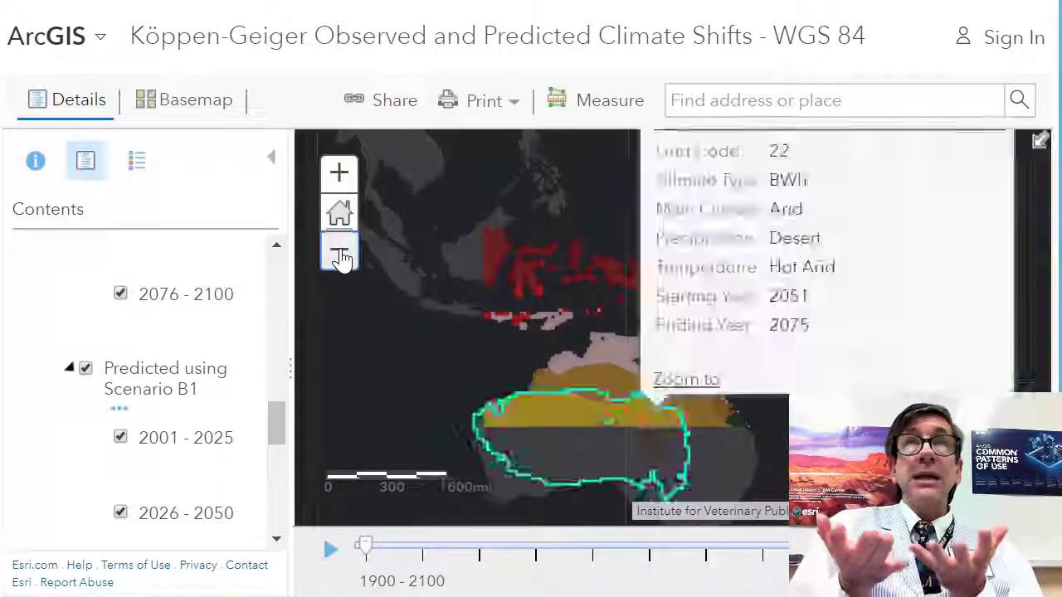
- Review the Sahara's four period records through 2076-2100, close them, and pan toward Eurasia
{"action": "left_click_drag", "start_coordinate": [414, 307], "coordinate": [614, 391]}
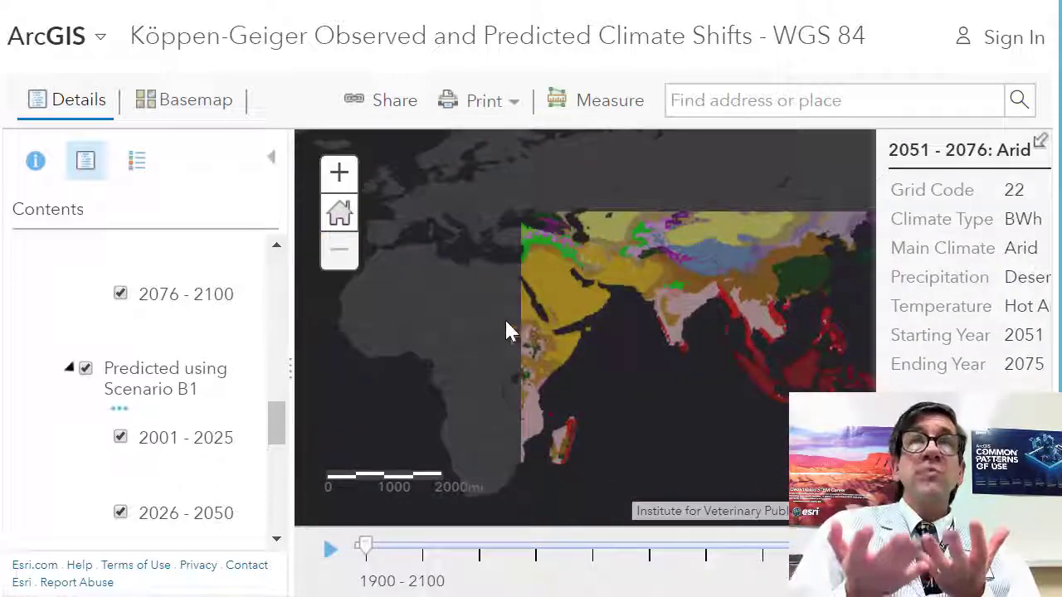
{"action": "left_click", "coordinate": [457, 303]}
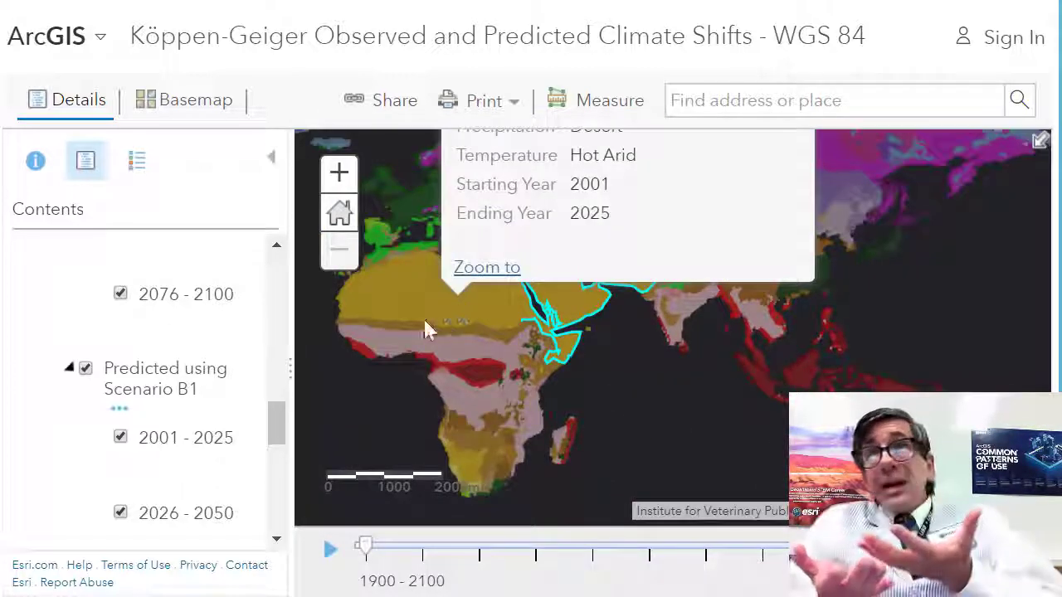
{"action": "left_click_drag", "start_coordinate": [672, 402], "coordinate": [724, 479]}
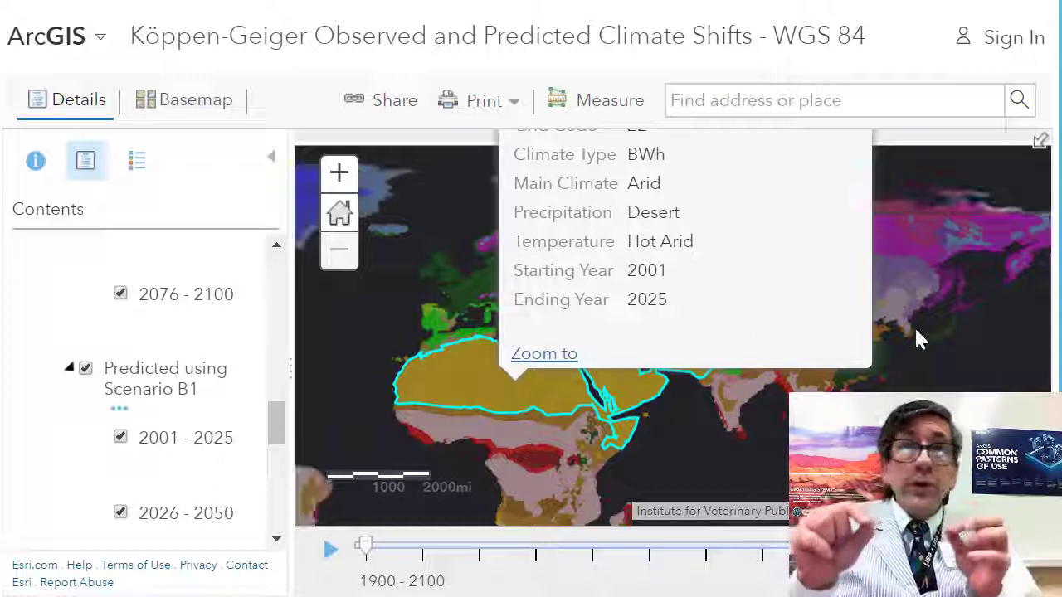
{"action": "left_click_drag", "start_coordinate": [918, 344], "coordinate": [952, 445]}
{"action": "left_click", "coordinate": [837, 151]}
{"action": "left_click", "coordinate": [837, 152]}
{"action": "left_click", "coordinate": [838, 153]}
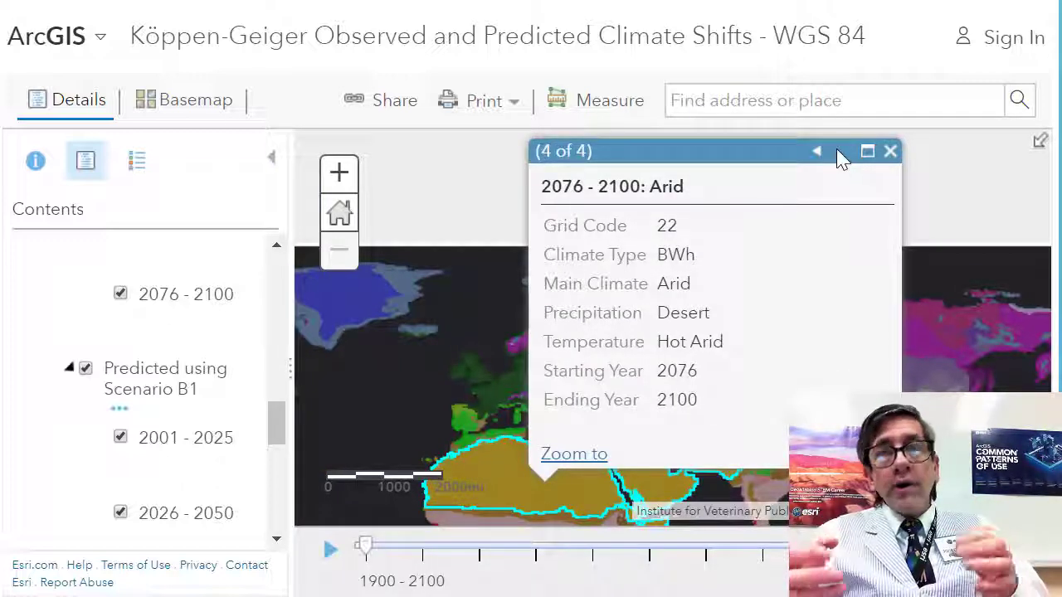
{"action": "left_click", "coordinate": [890, 151]}
{"action": "left_click_drag", "start_coordinate": [872, 349], "coordinate": [869, 232]}
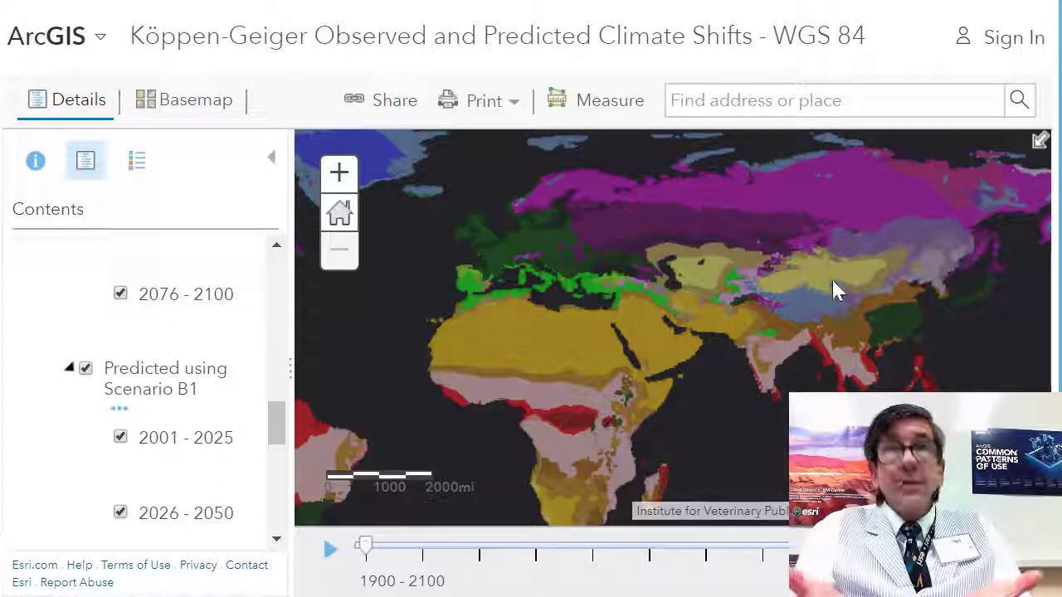
{"action": "left_click_drag", "start_coordinate": [854, 368], "coordinate": [744, 311]}
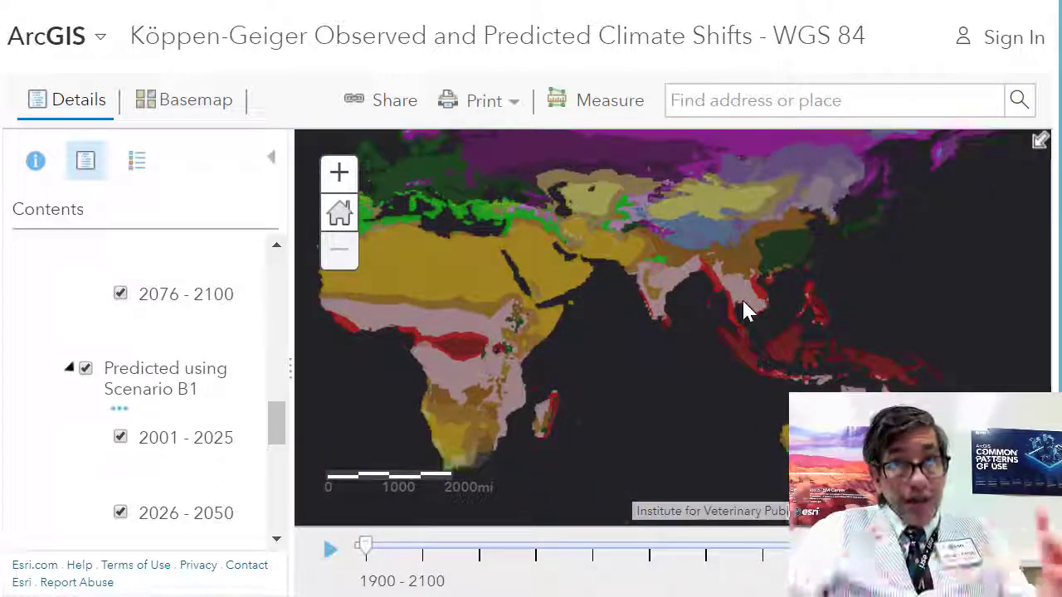
- Switch the basemap to Oceans and zoom in on Australia
{"action": "left_click", "coordinate": [213, 116]}
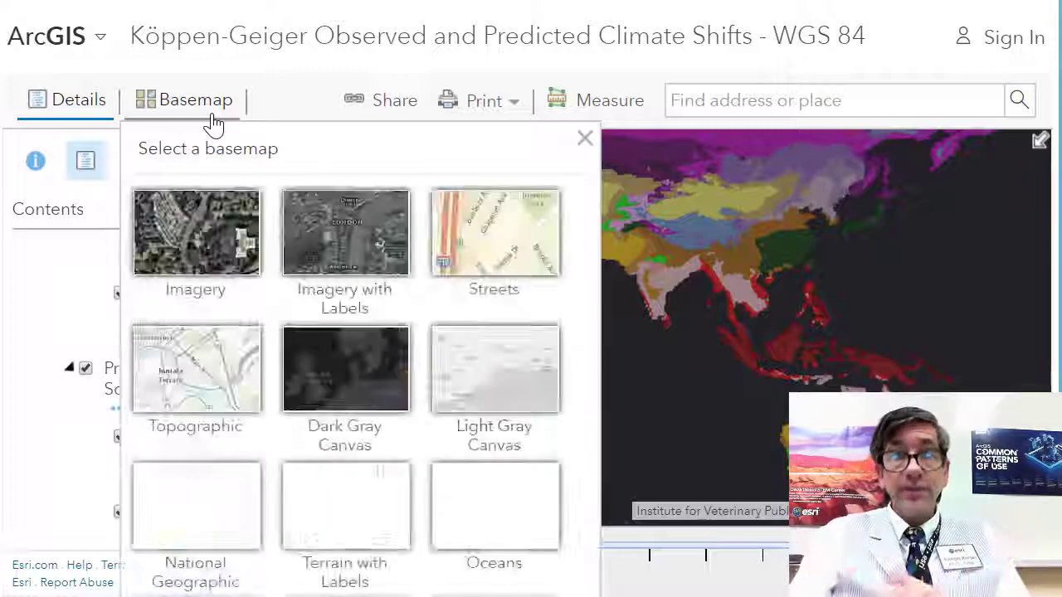
{"action": "left_click", "coordinate": [518, 521]}
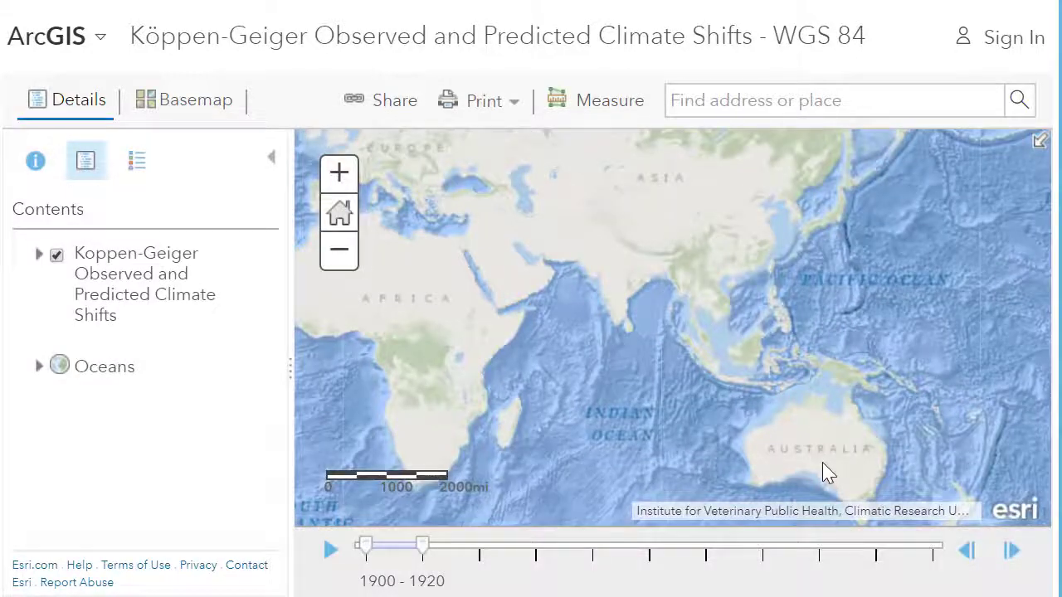
{"action": "scroll", "coordinate": [824, 464], "scroll_direction": "up", "scroll_amount": 1}
{"action": "scroll", "coordinate": [820, 406], "scroll_direction": "up", "scroll_amount": 1}
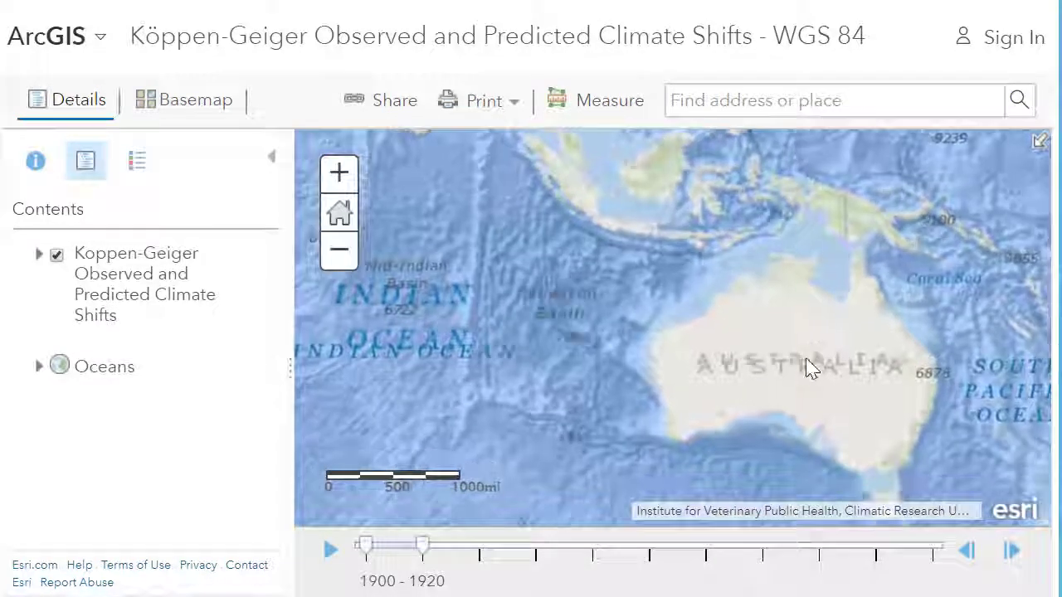